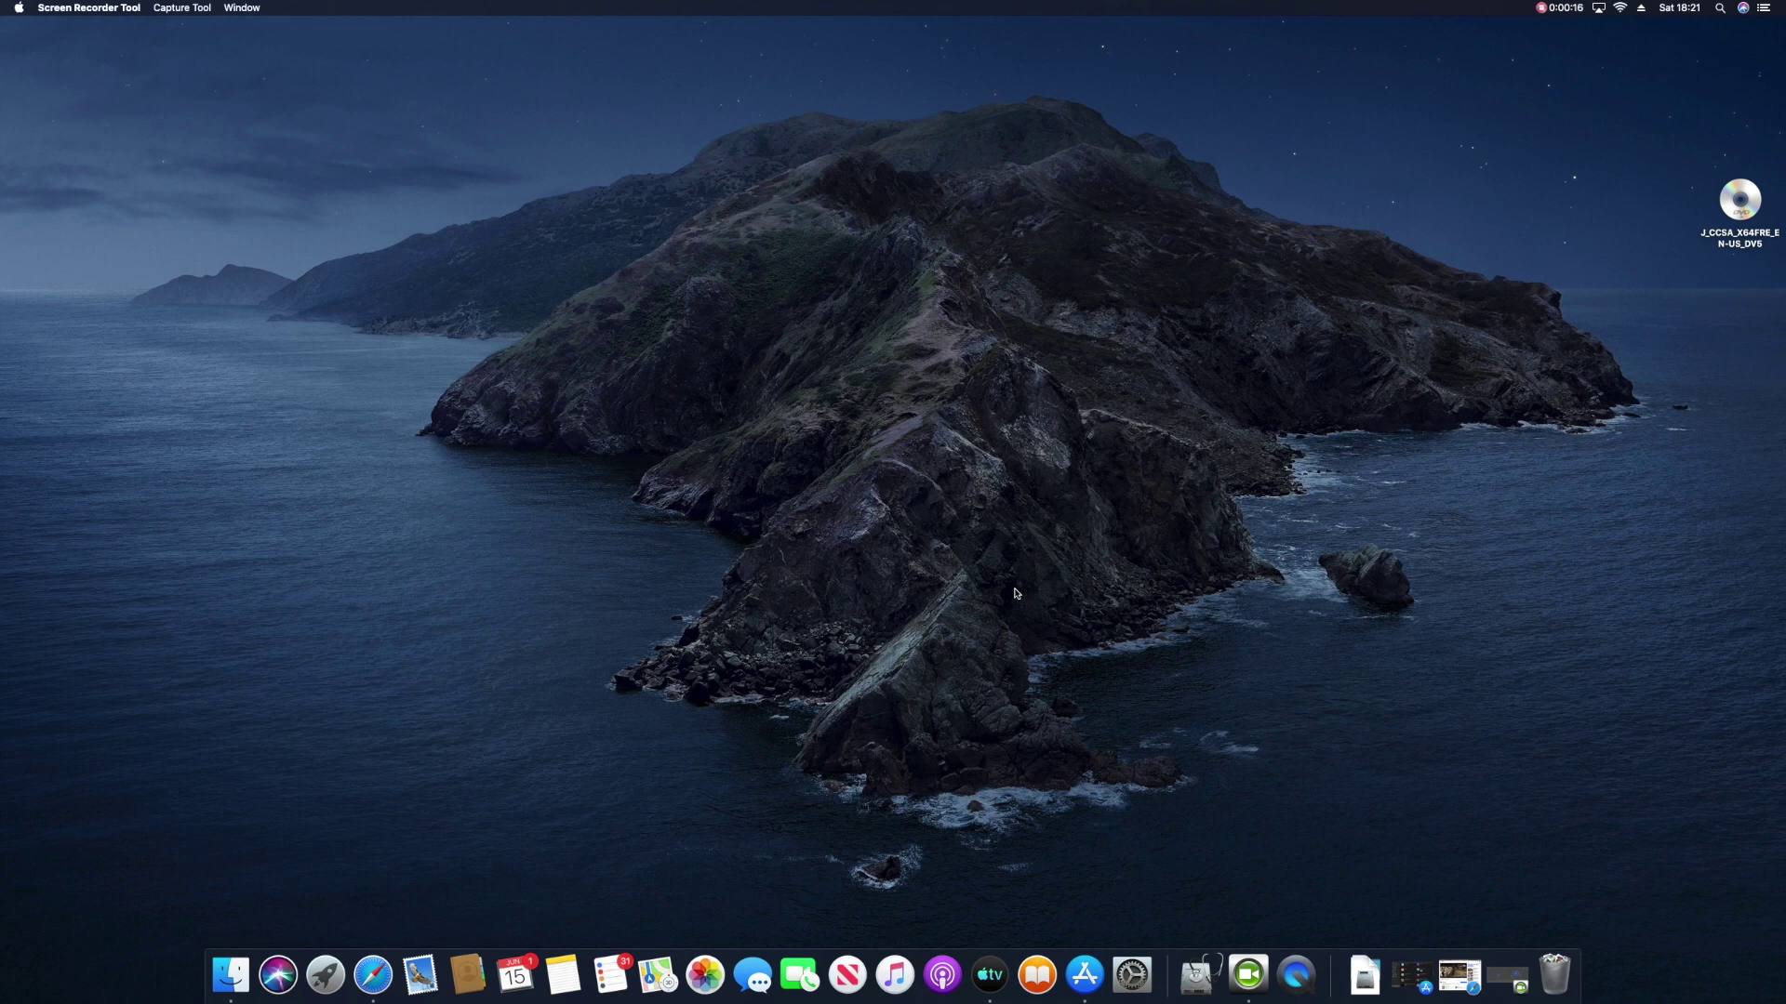
Step: Launch System Preferences from the Apple menu and open Trackpad to find a Bluetooth trackpad
left_click(16, 7)
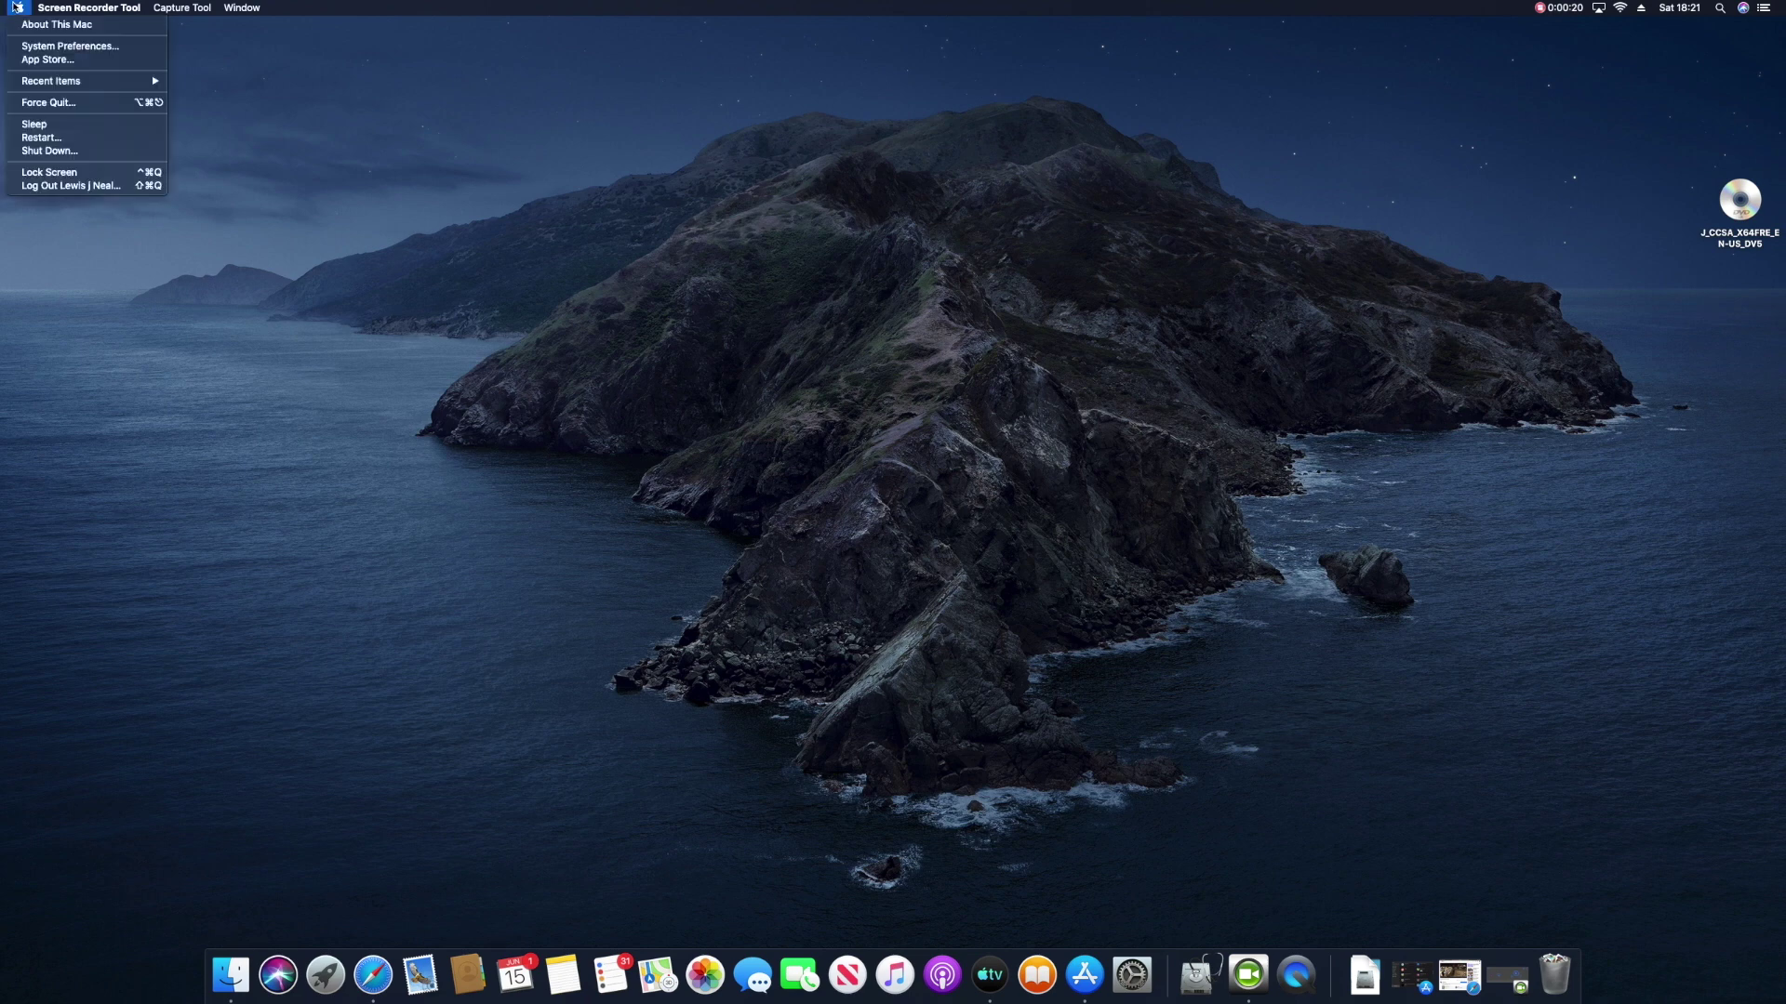
left_click(34, 48)
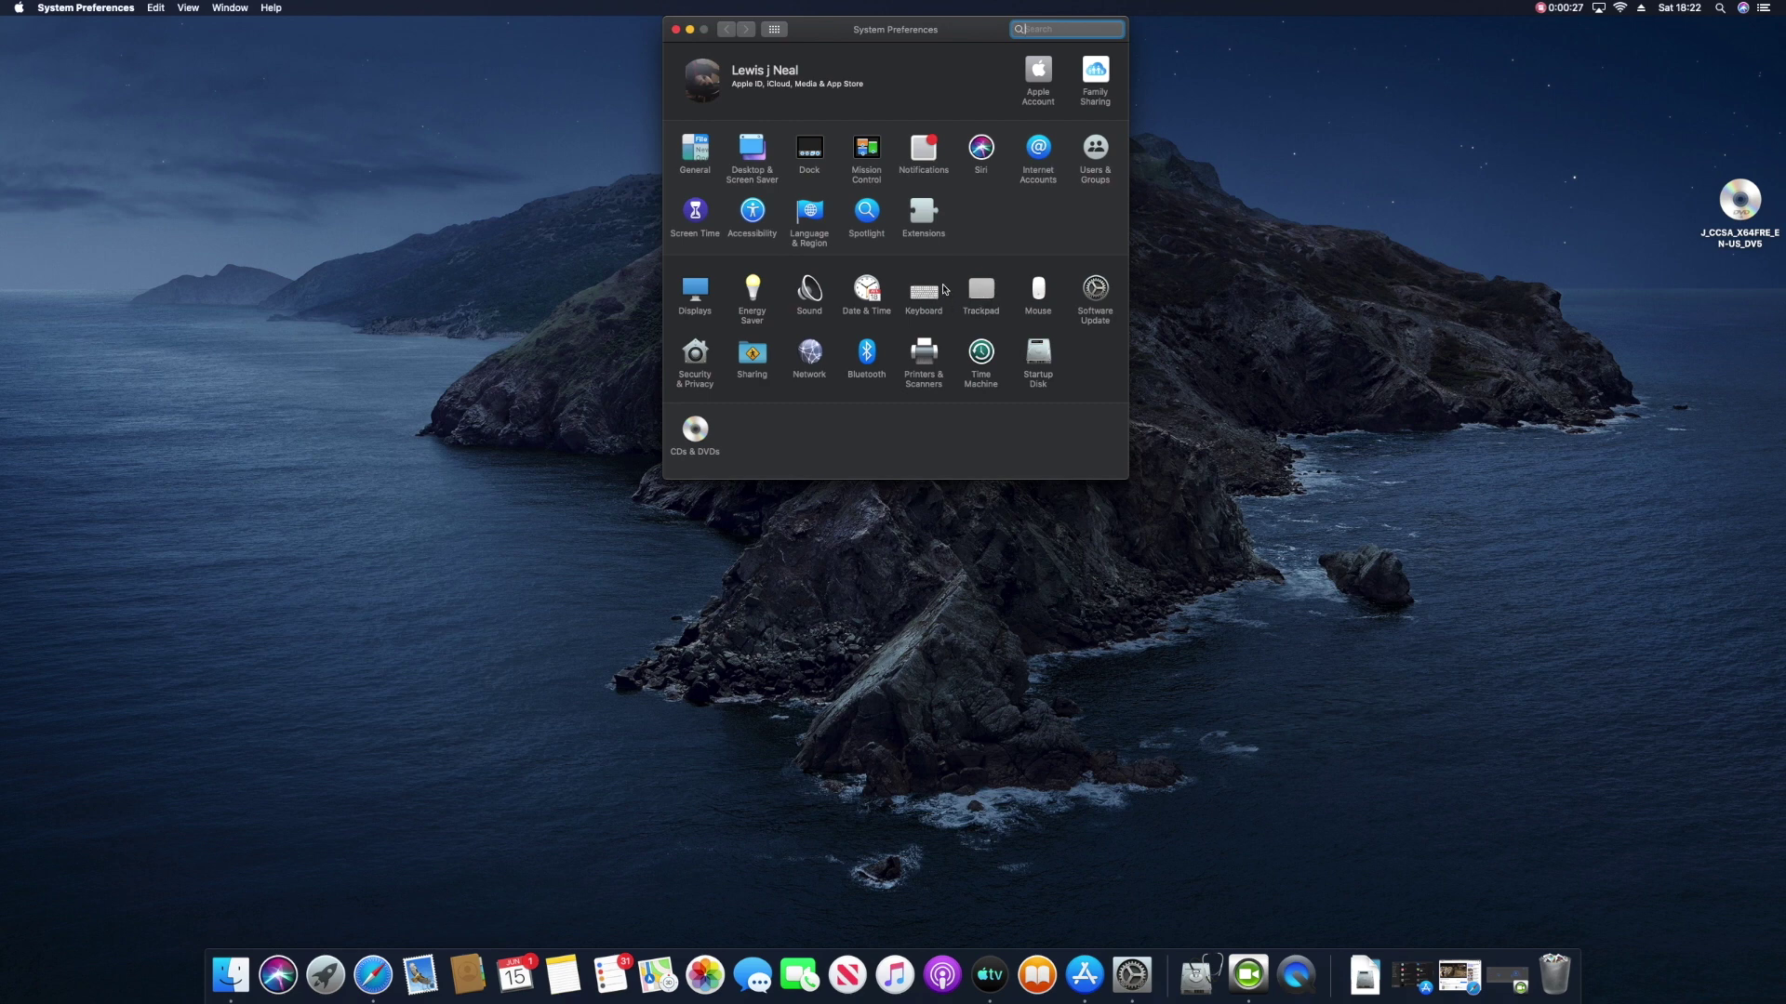
left_click(981, 293)
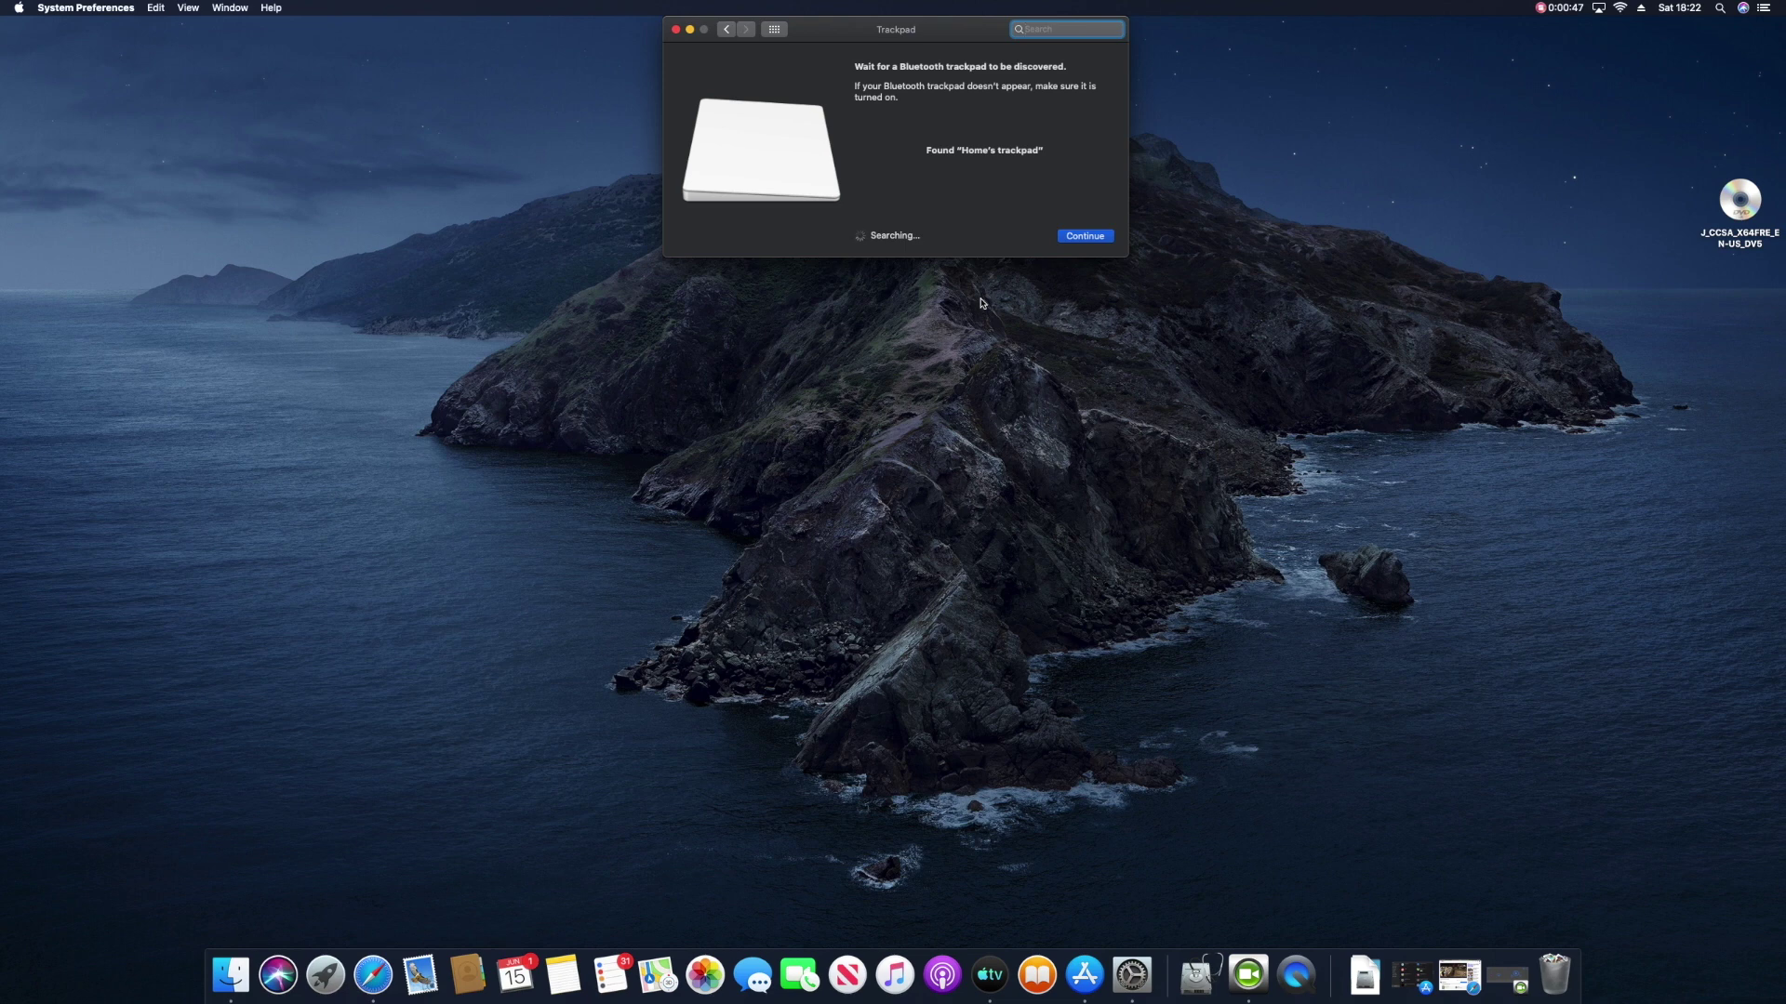
Step: Connect the discovered trackpad, then move tracking speed to Slow and back to Fast
left_click(1065, 237)
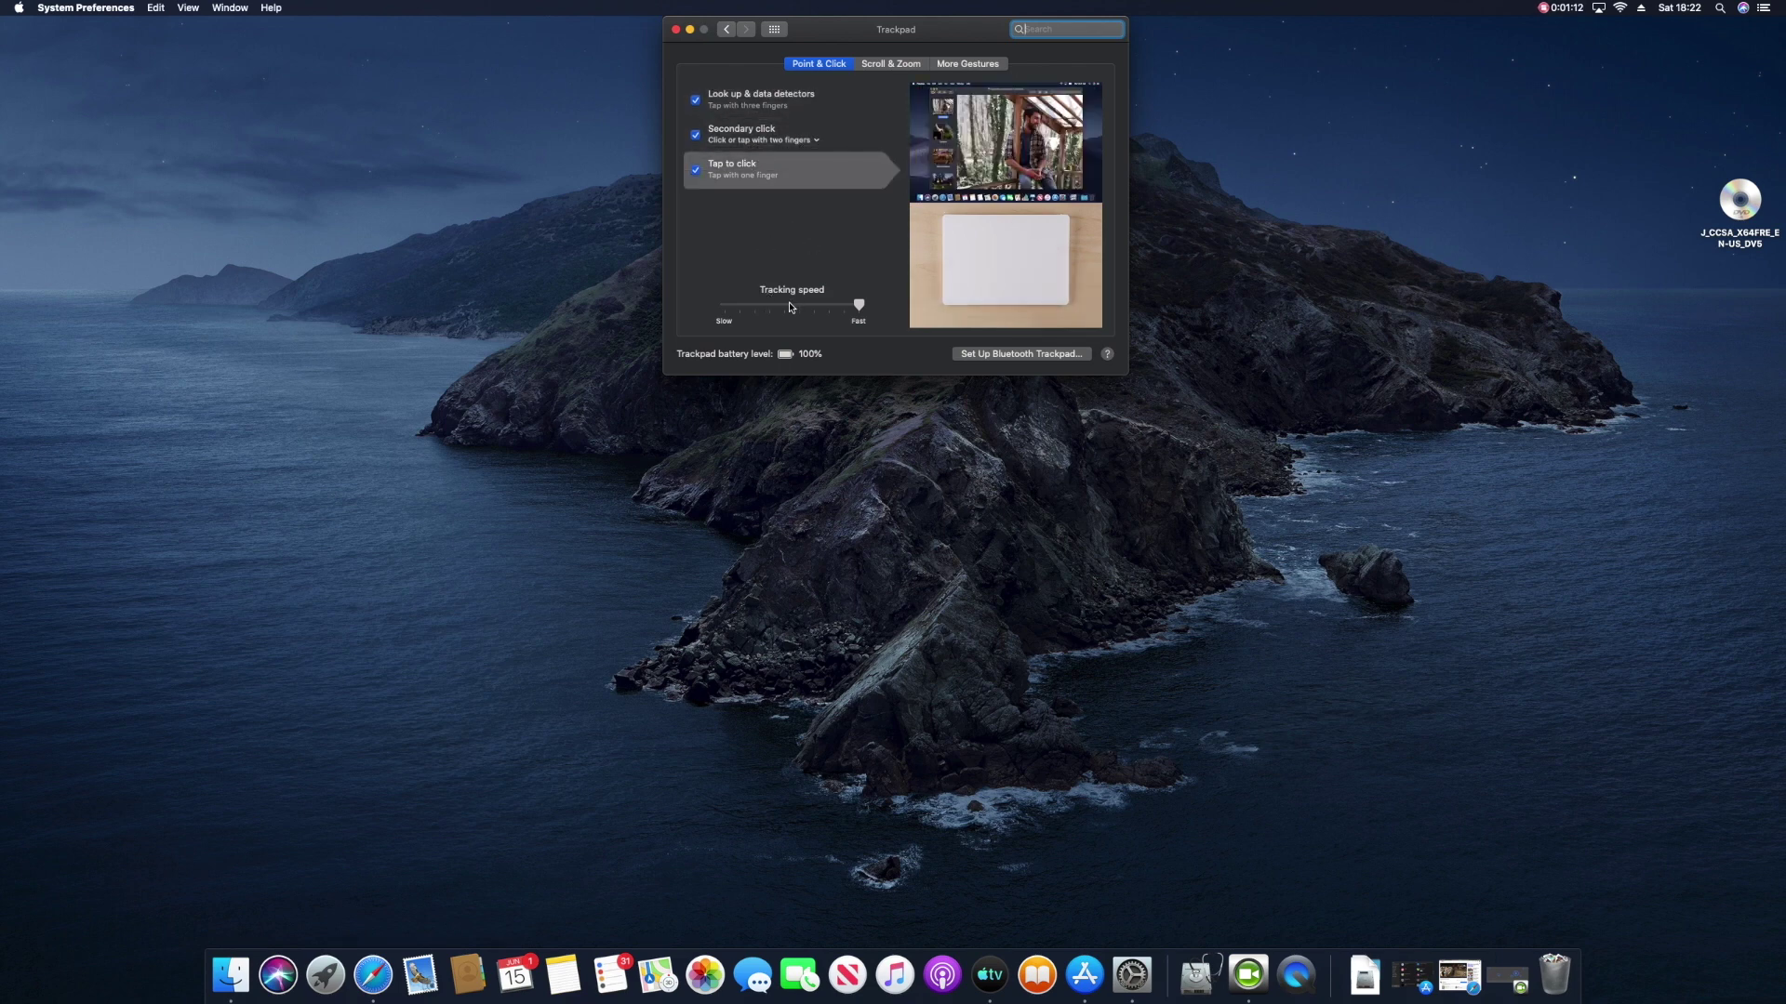
left_click(734, 311)
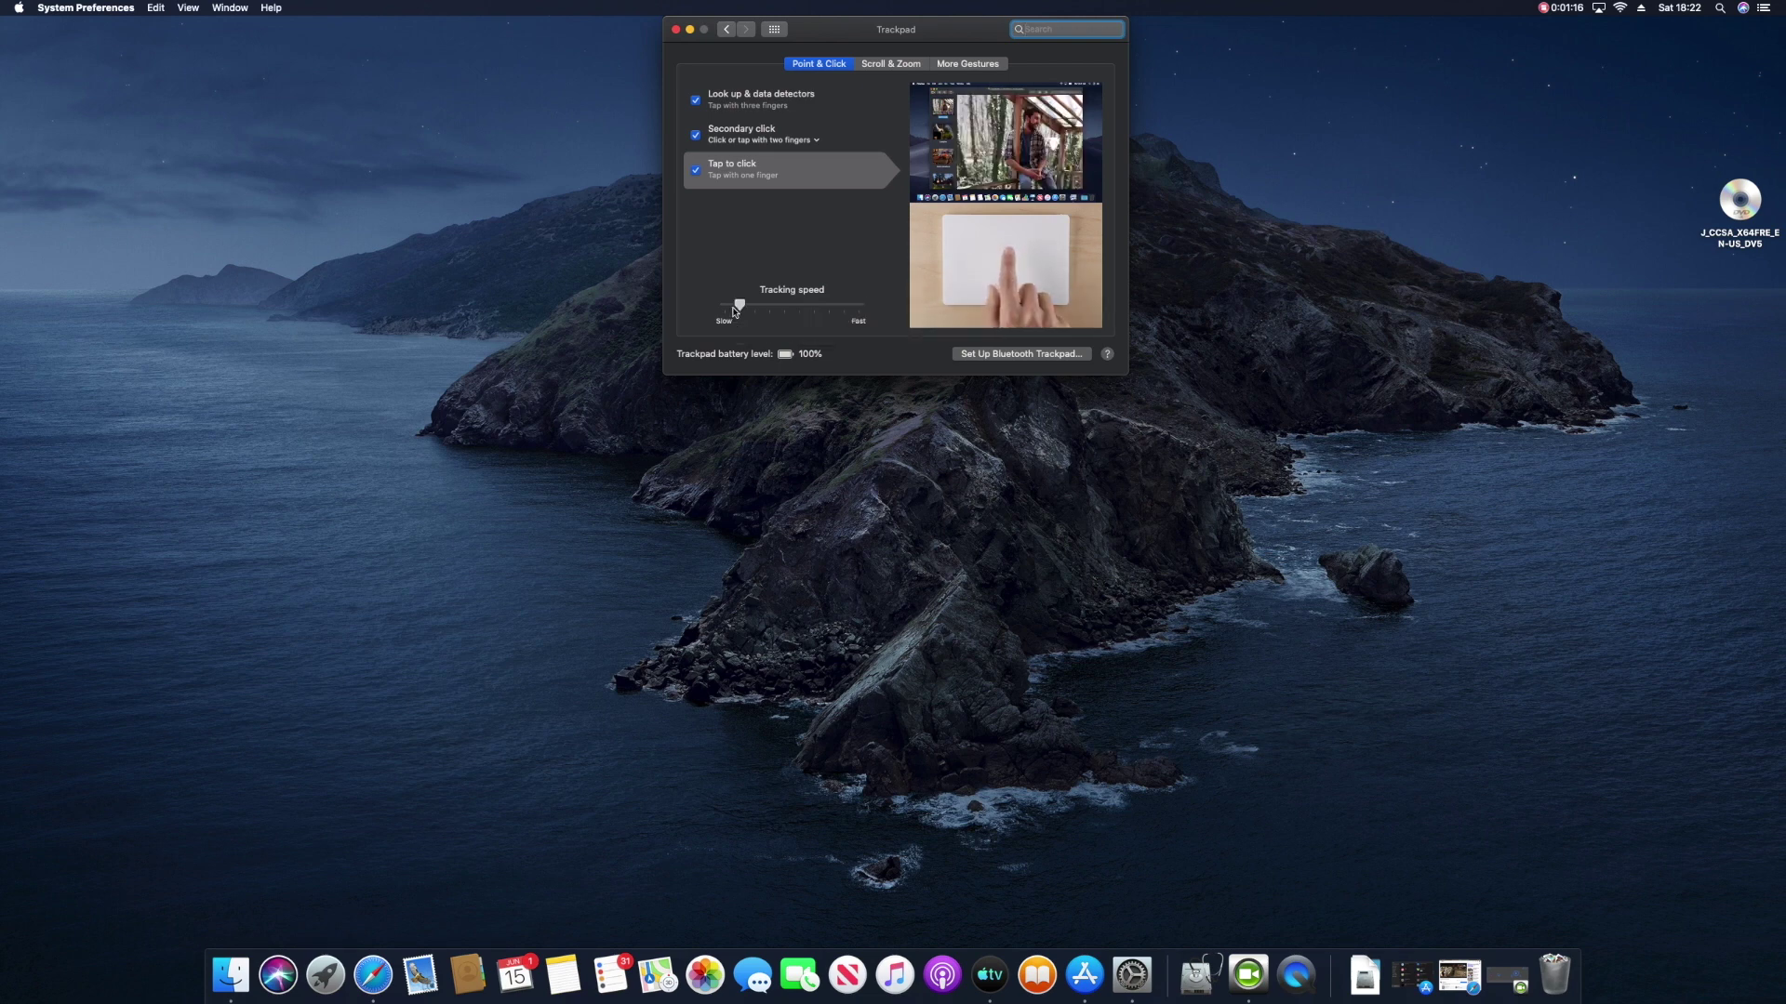
left_click(848, 305)
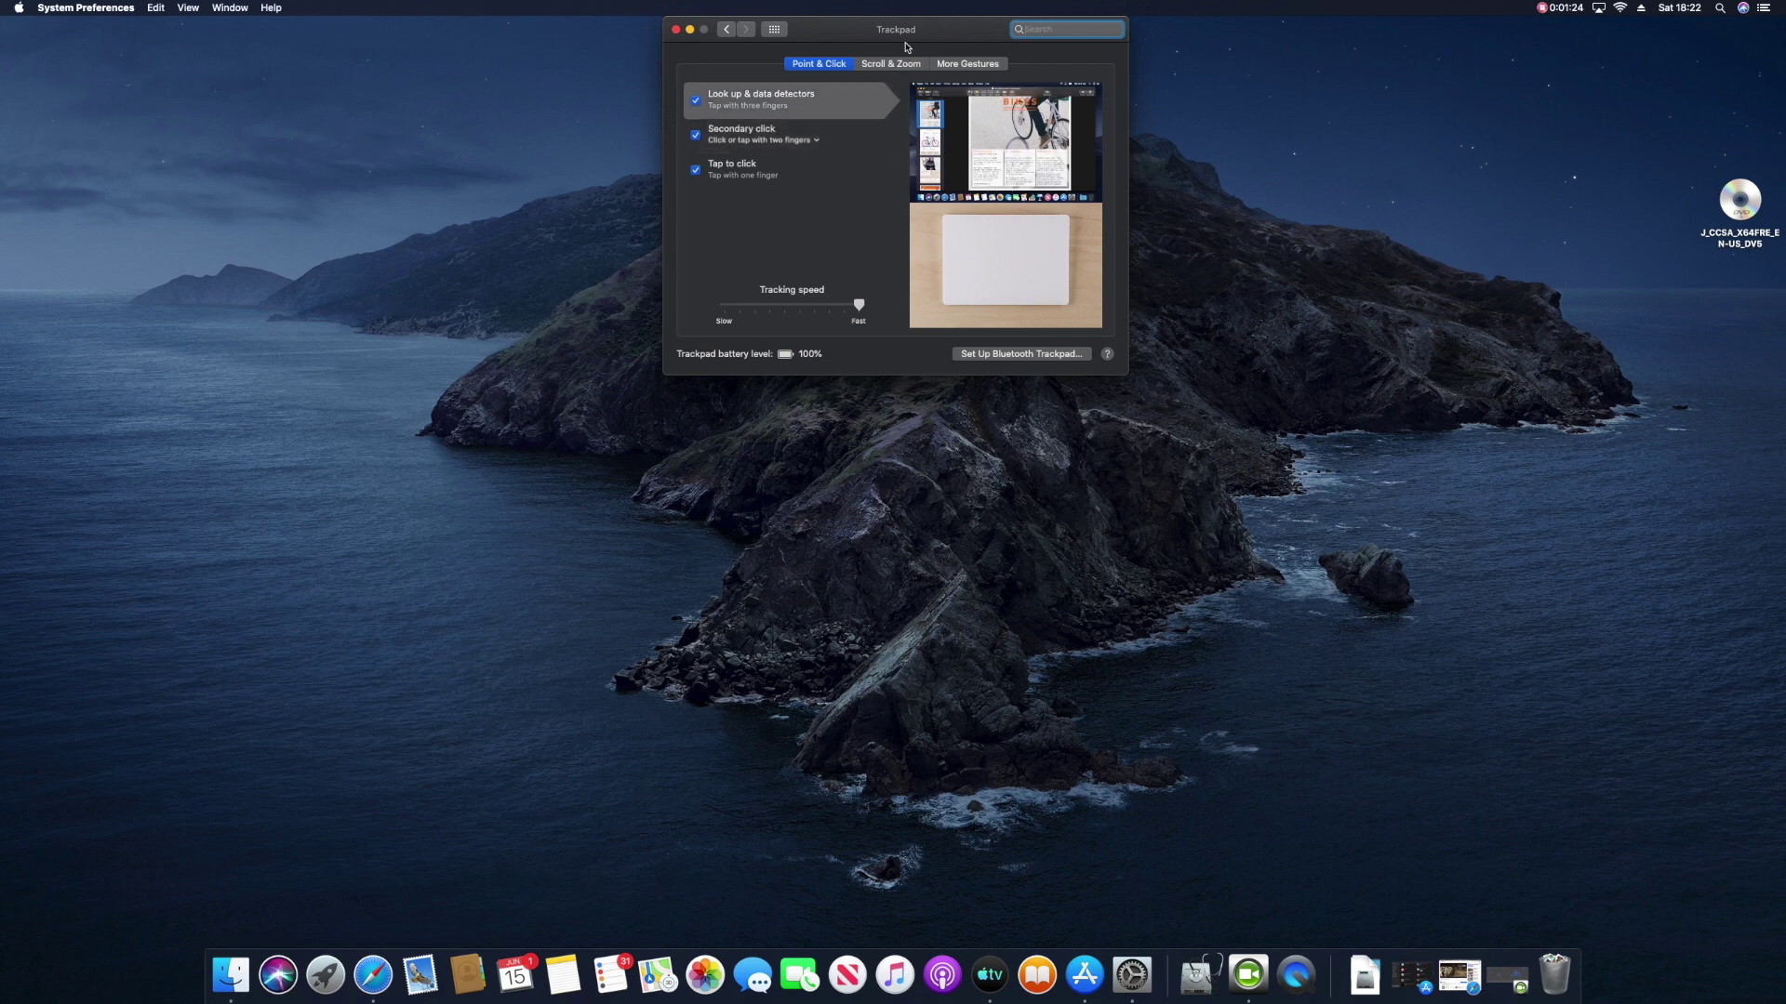
Step: Review the Scroll & Zoom and More Gestures settings, ending back on Scroll & Zoom
left_click(888, 67)
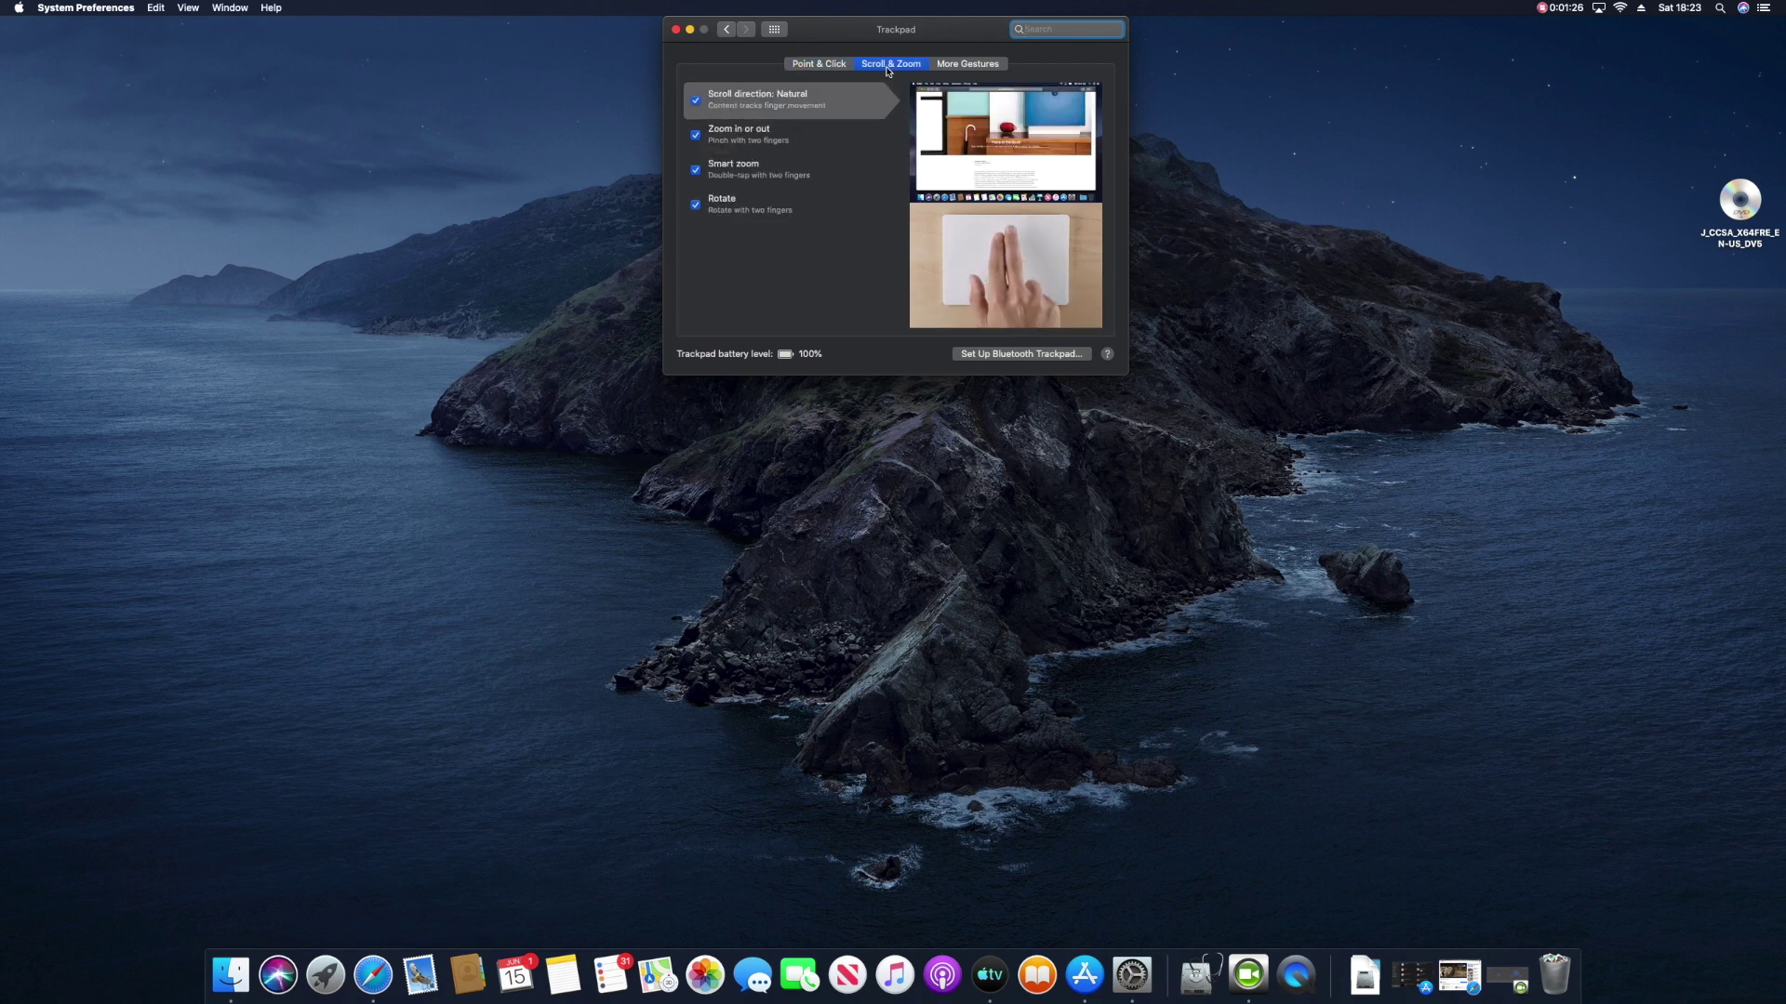
left_click(948, 65)
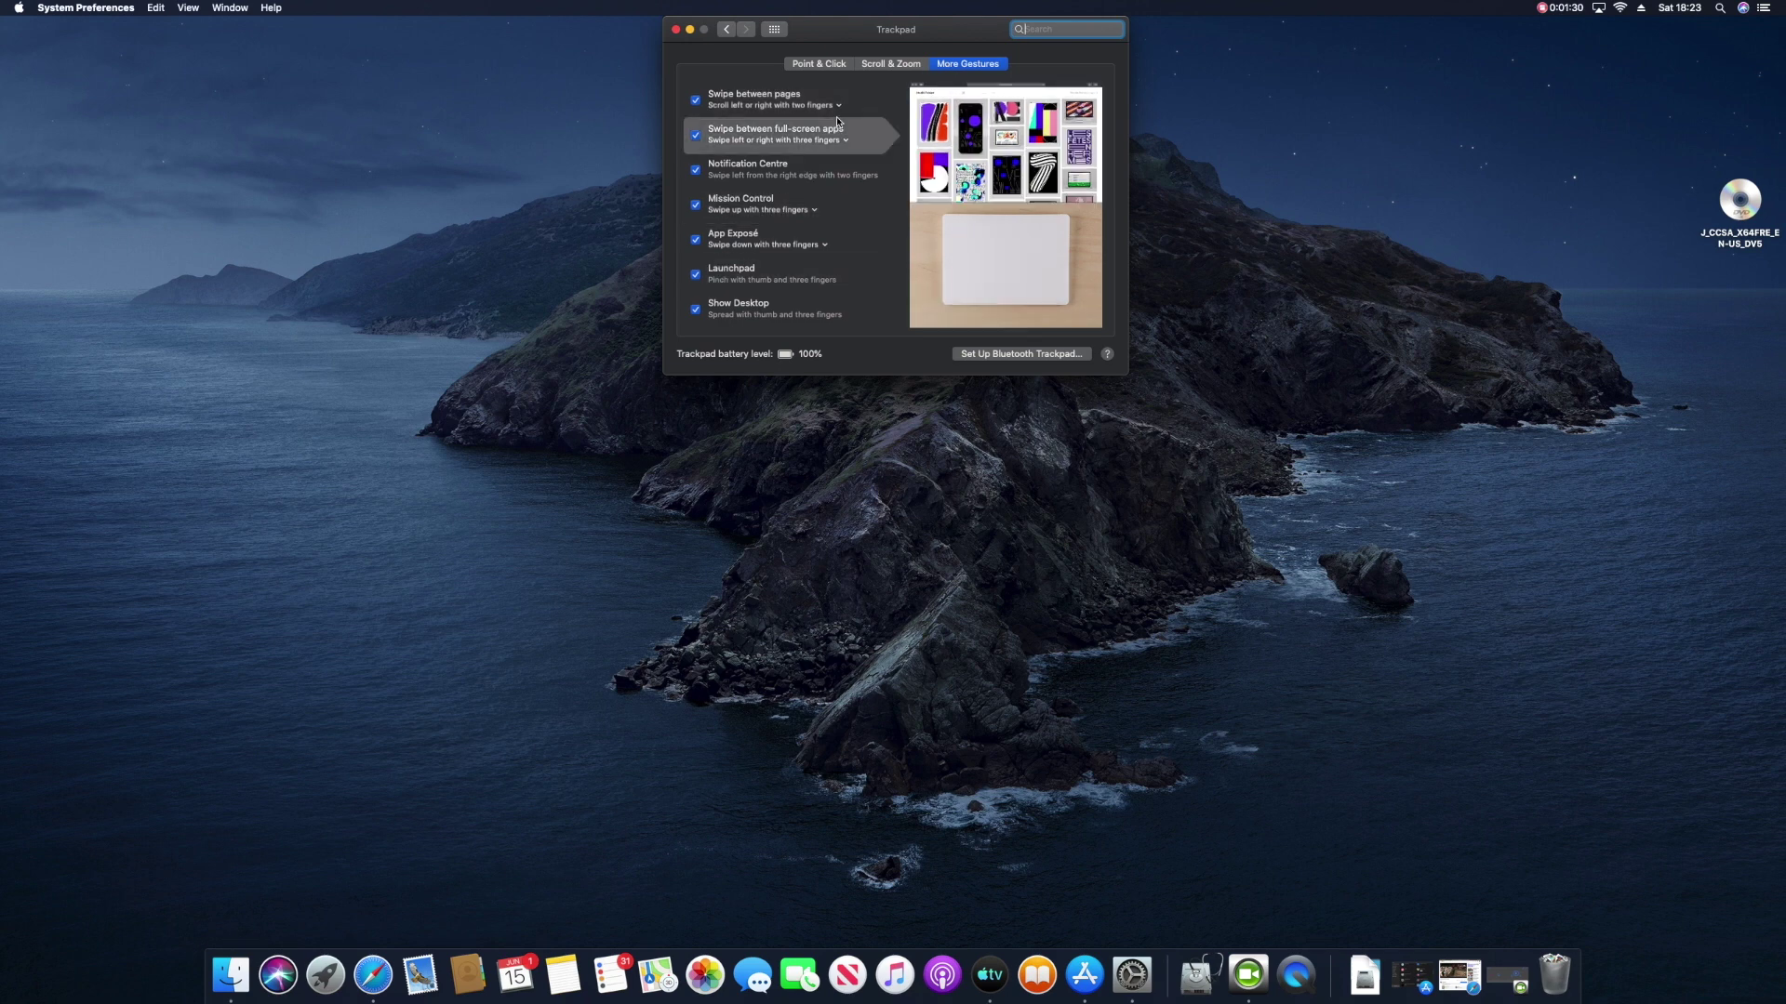
left_click(878, 65)
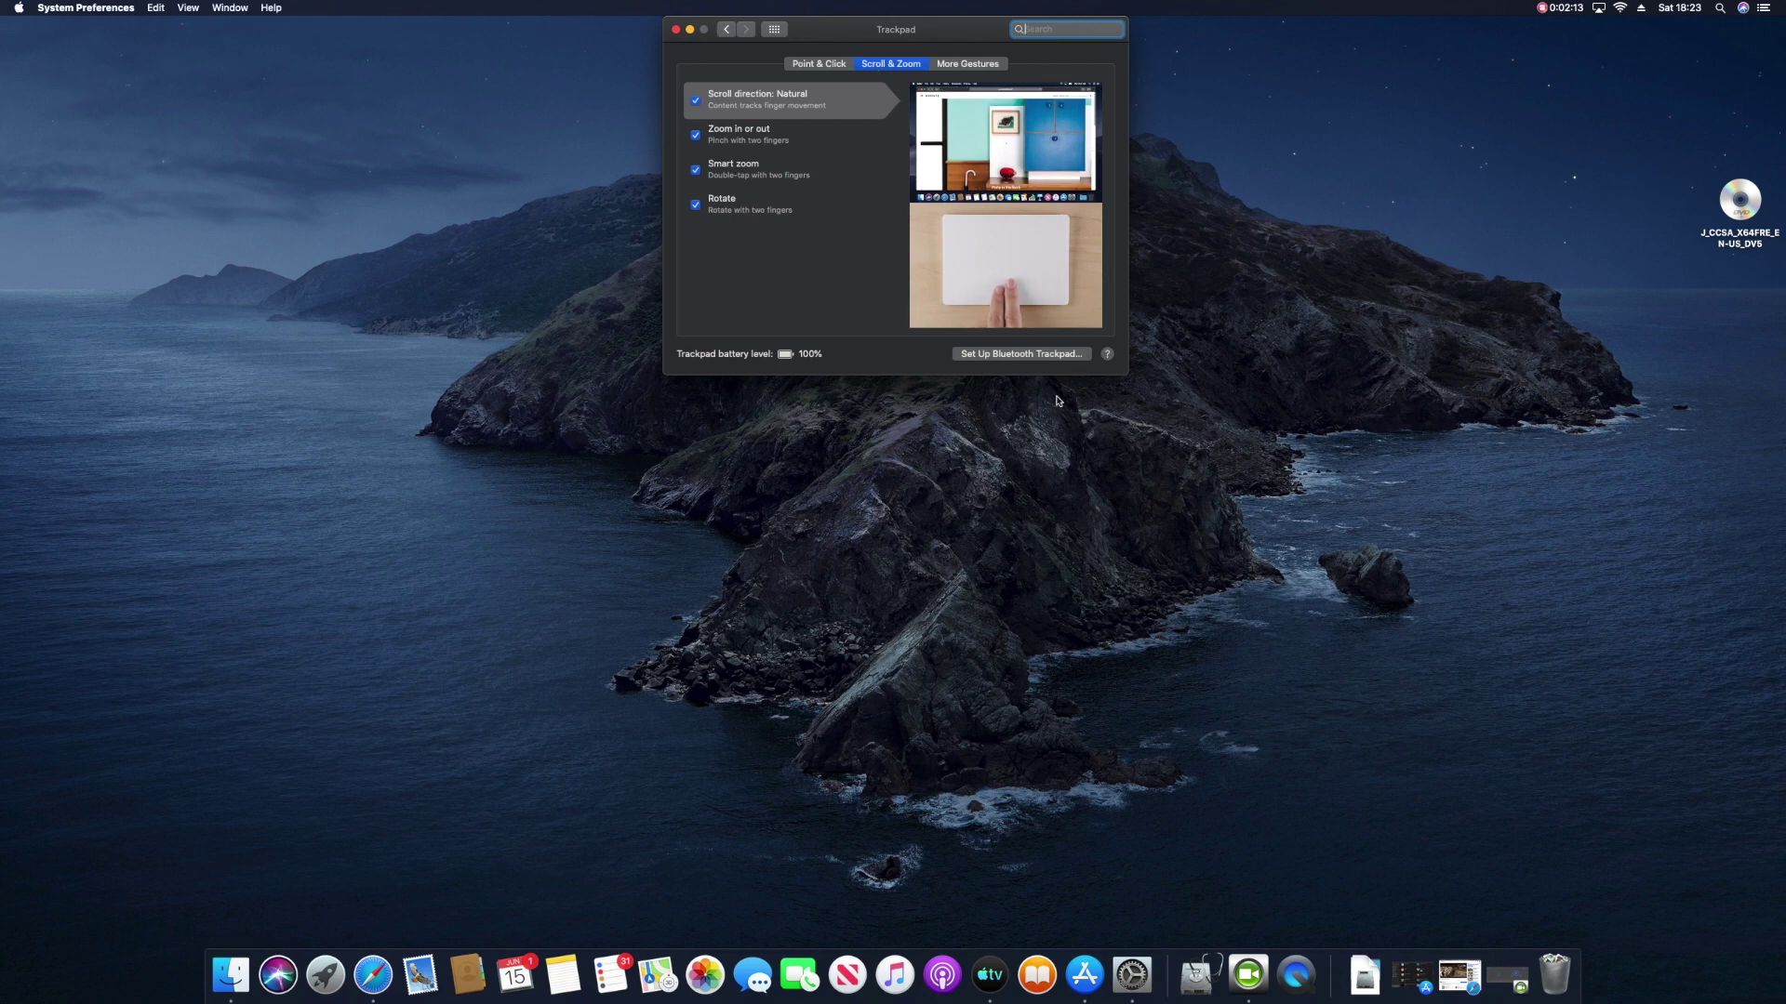
Step: In the paired Bluetooth trackpads list, choose Rename for the connected trackpad
left_click(998, 354)
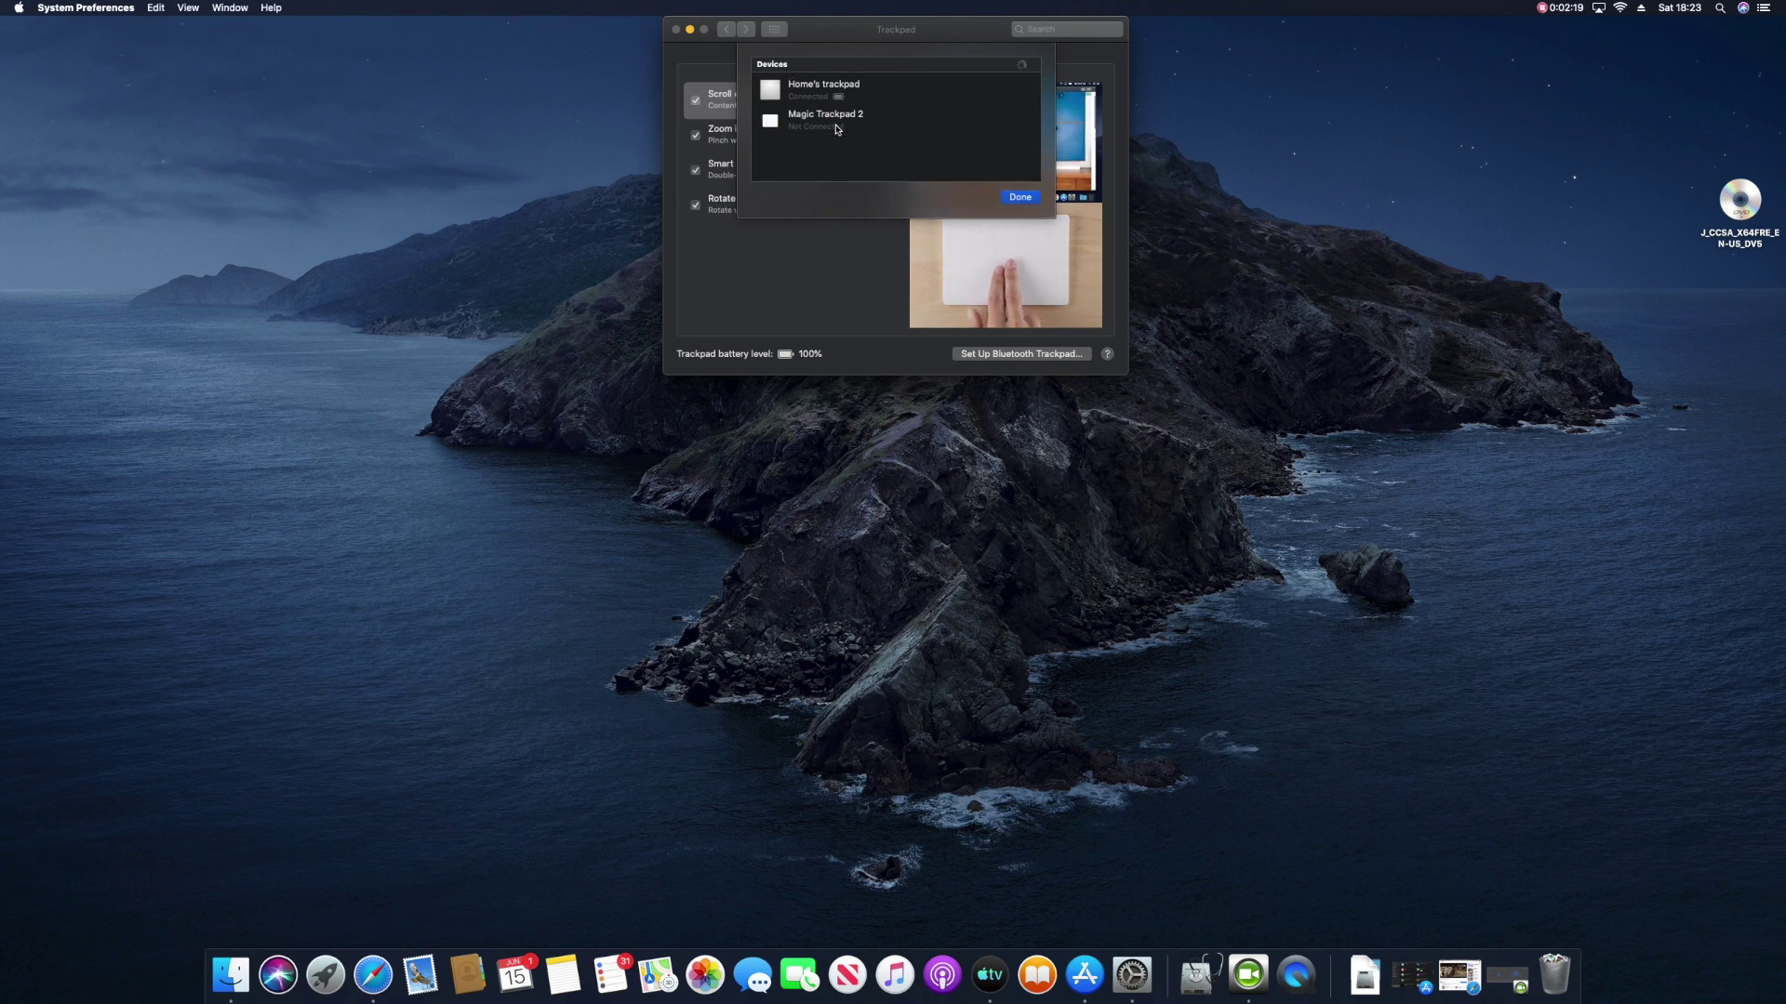
left_click(918, 80)
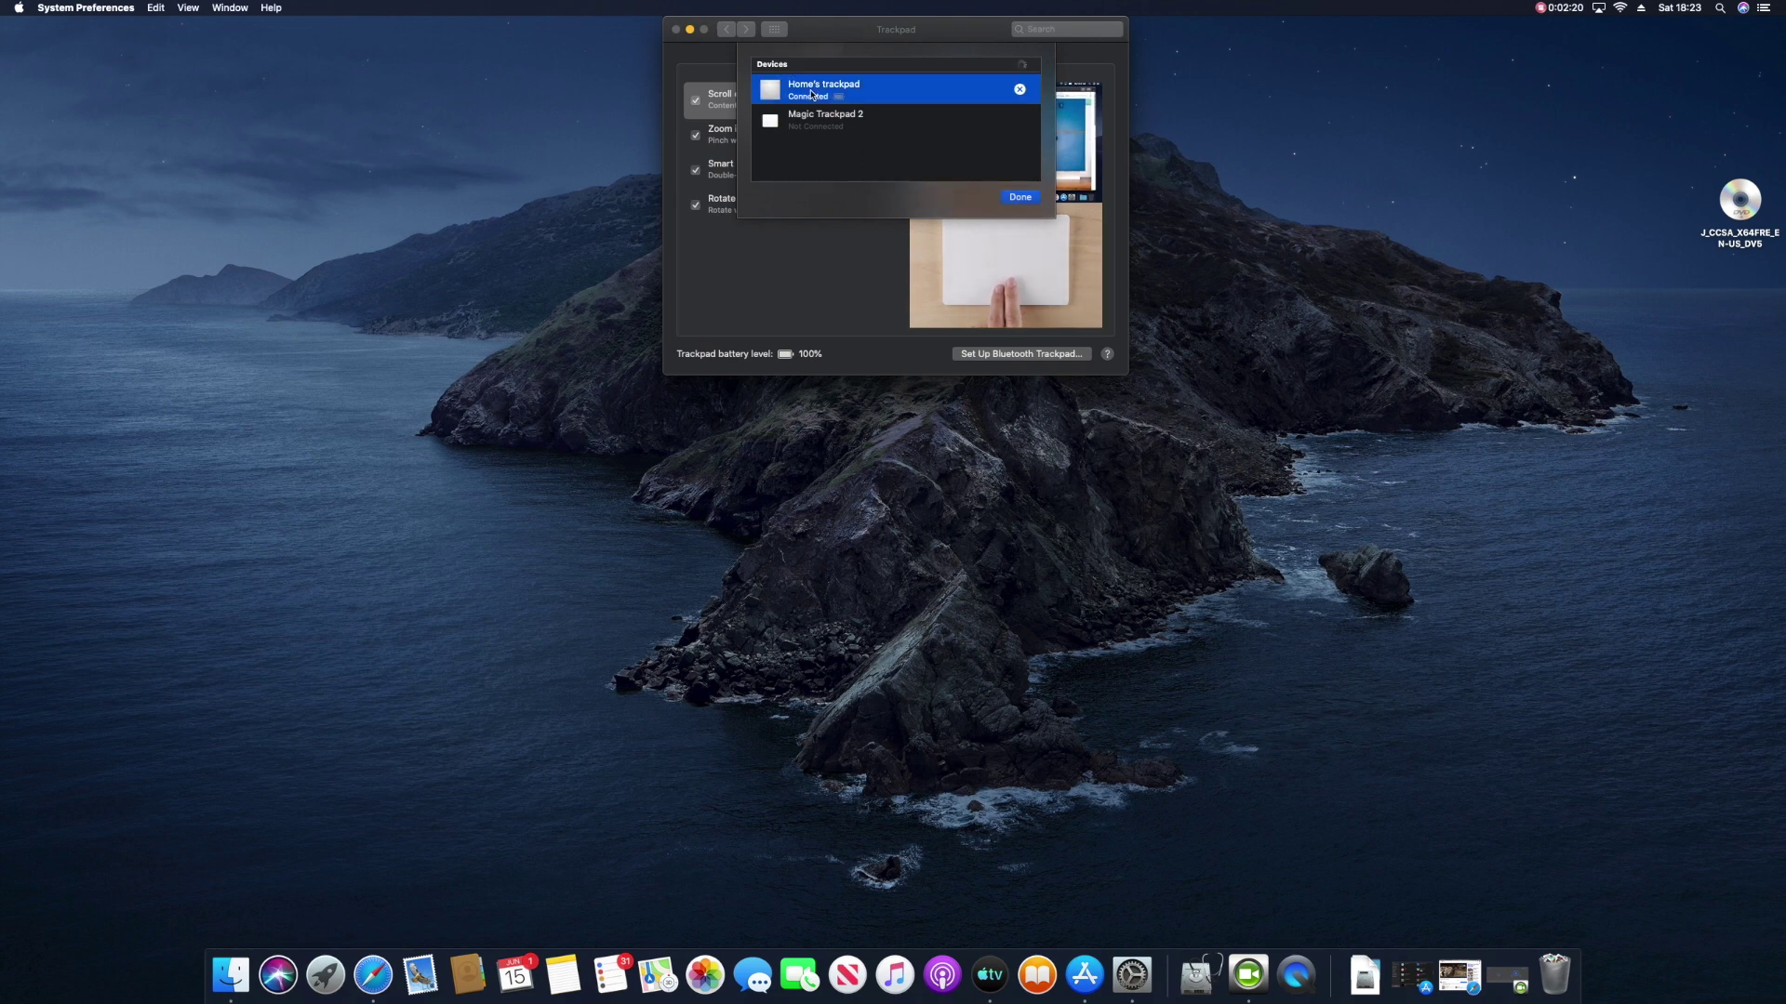
right_click(930, 91)
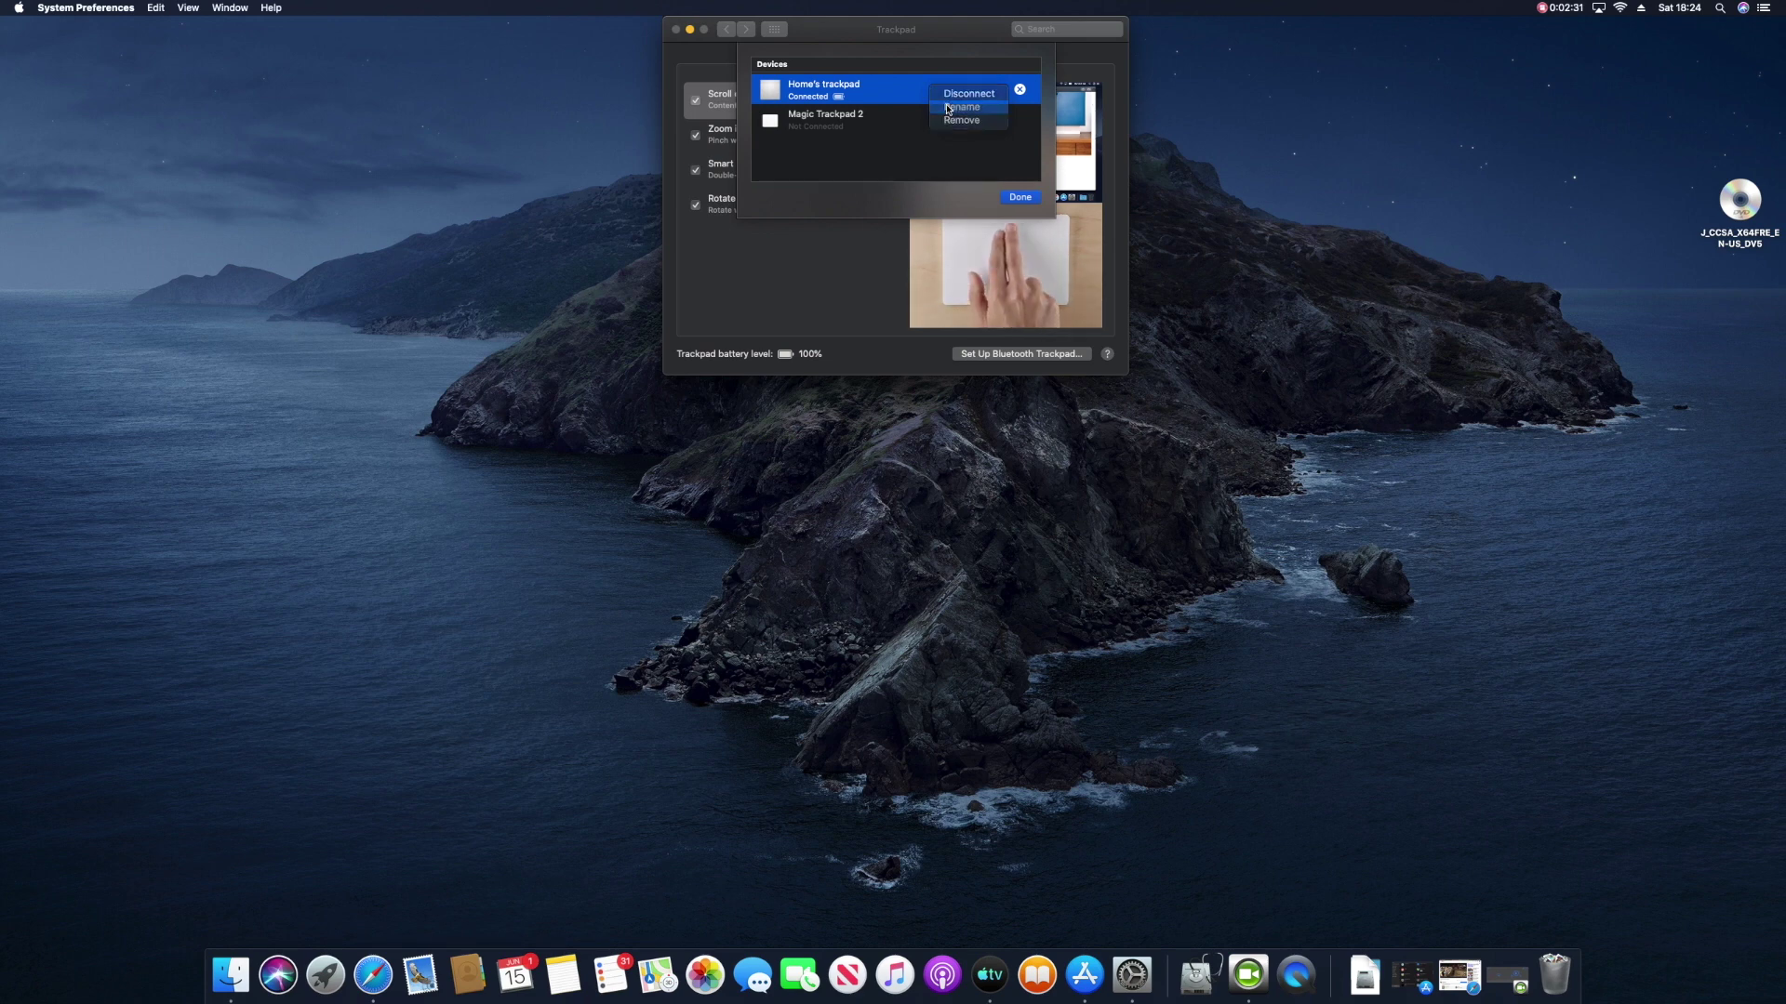
left_click(948, 109)
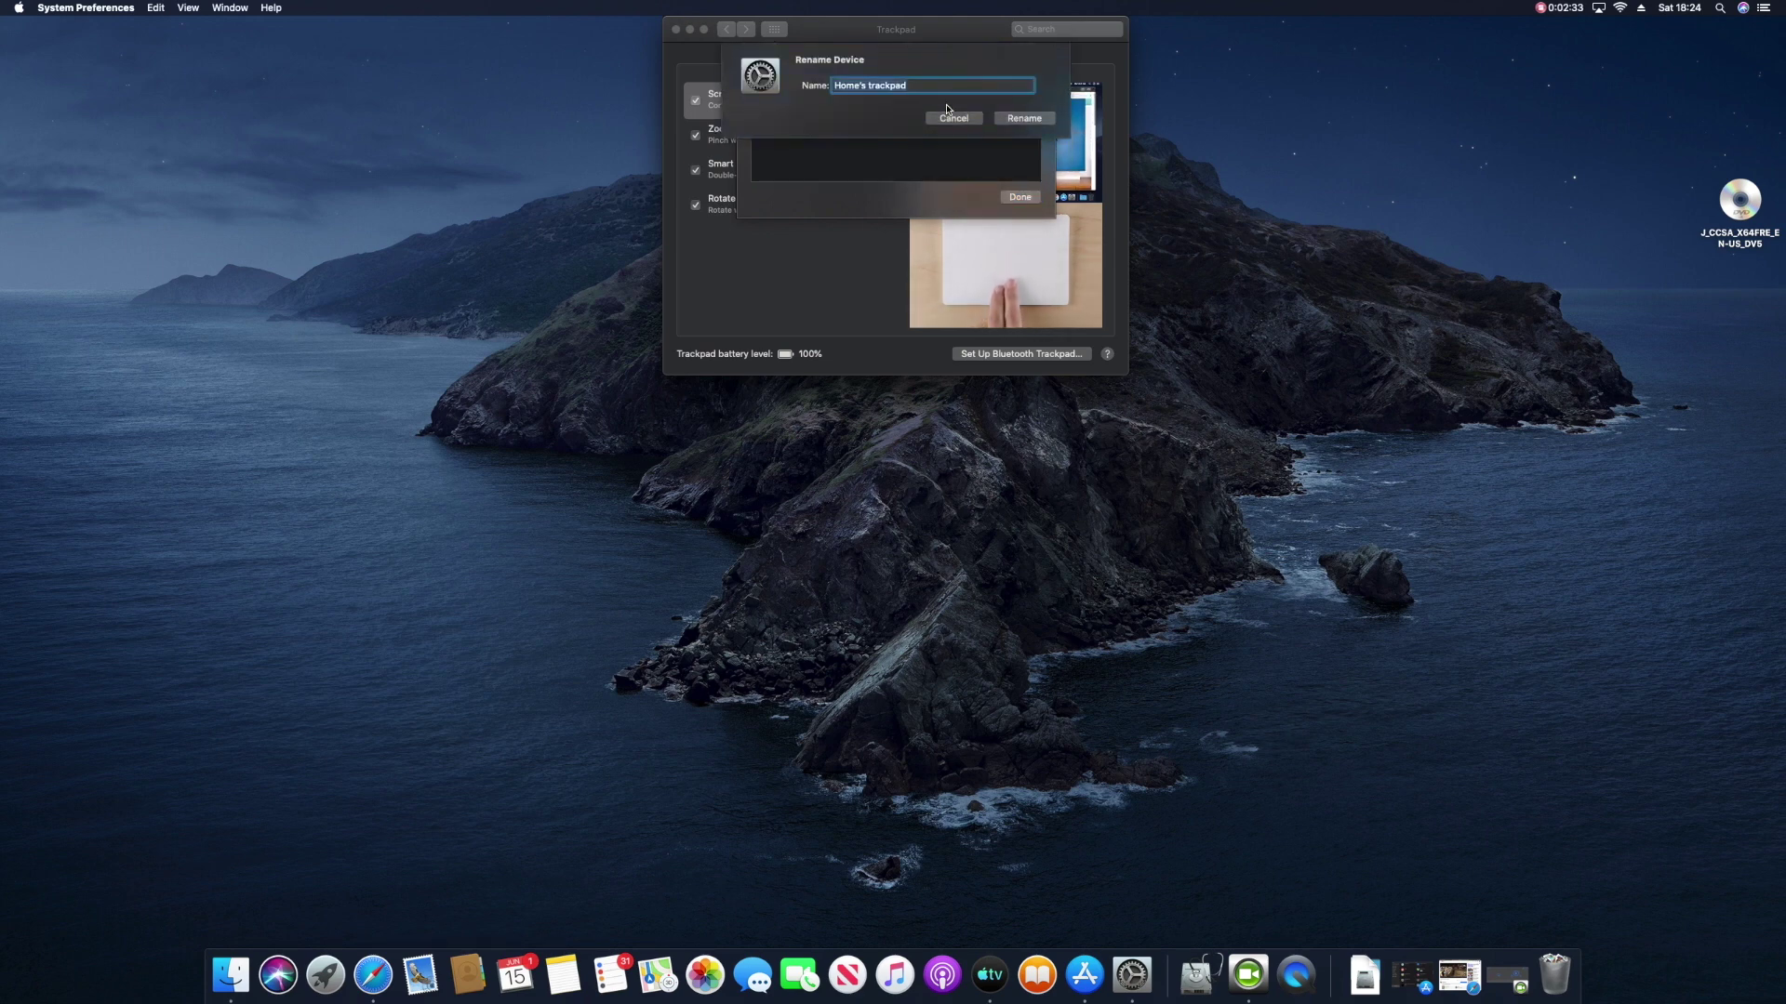
Step: Rename the connected trackpad to 'CoolStoryBro Trackpad' and select it in the list
left_click(871, 86)
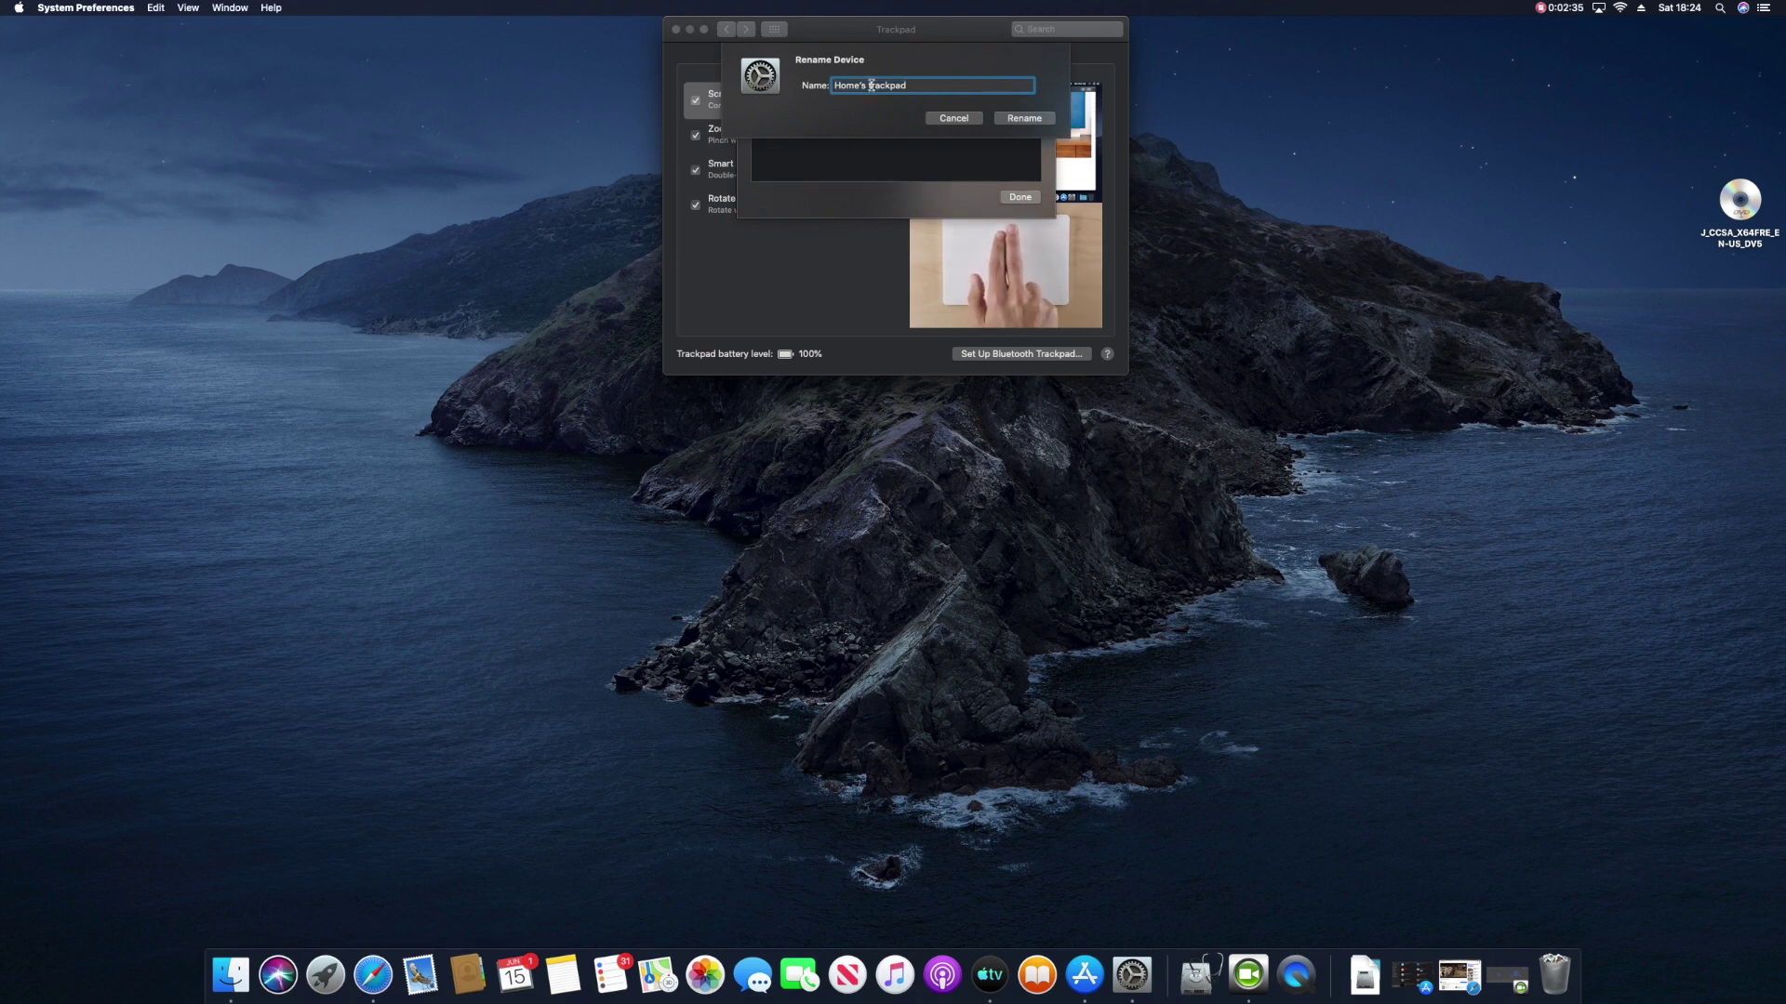
key("BackSpace")
key("BackSpace")
key("BackSpace")
key("BackSpace")
key("BackSpace")
key("BackSpace")
key("BackSpace")
key("BackSpace")
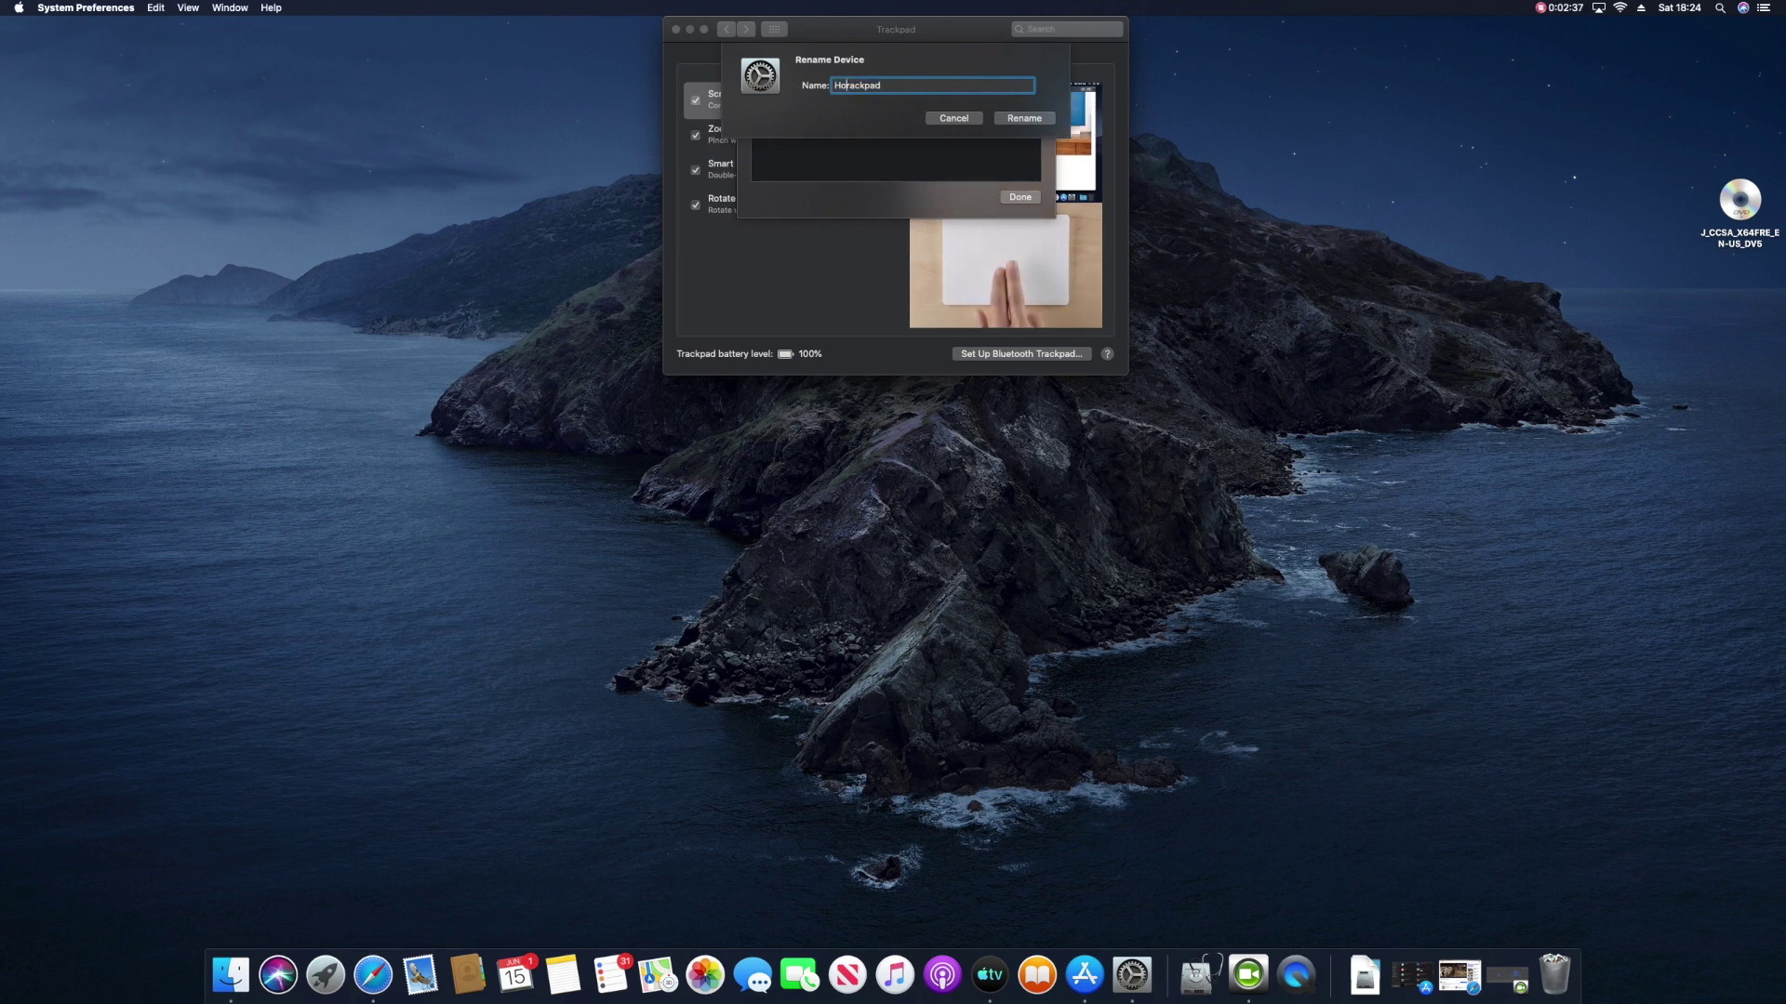
type("C")
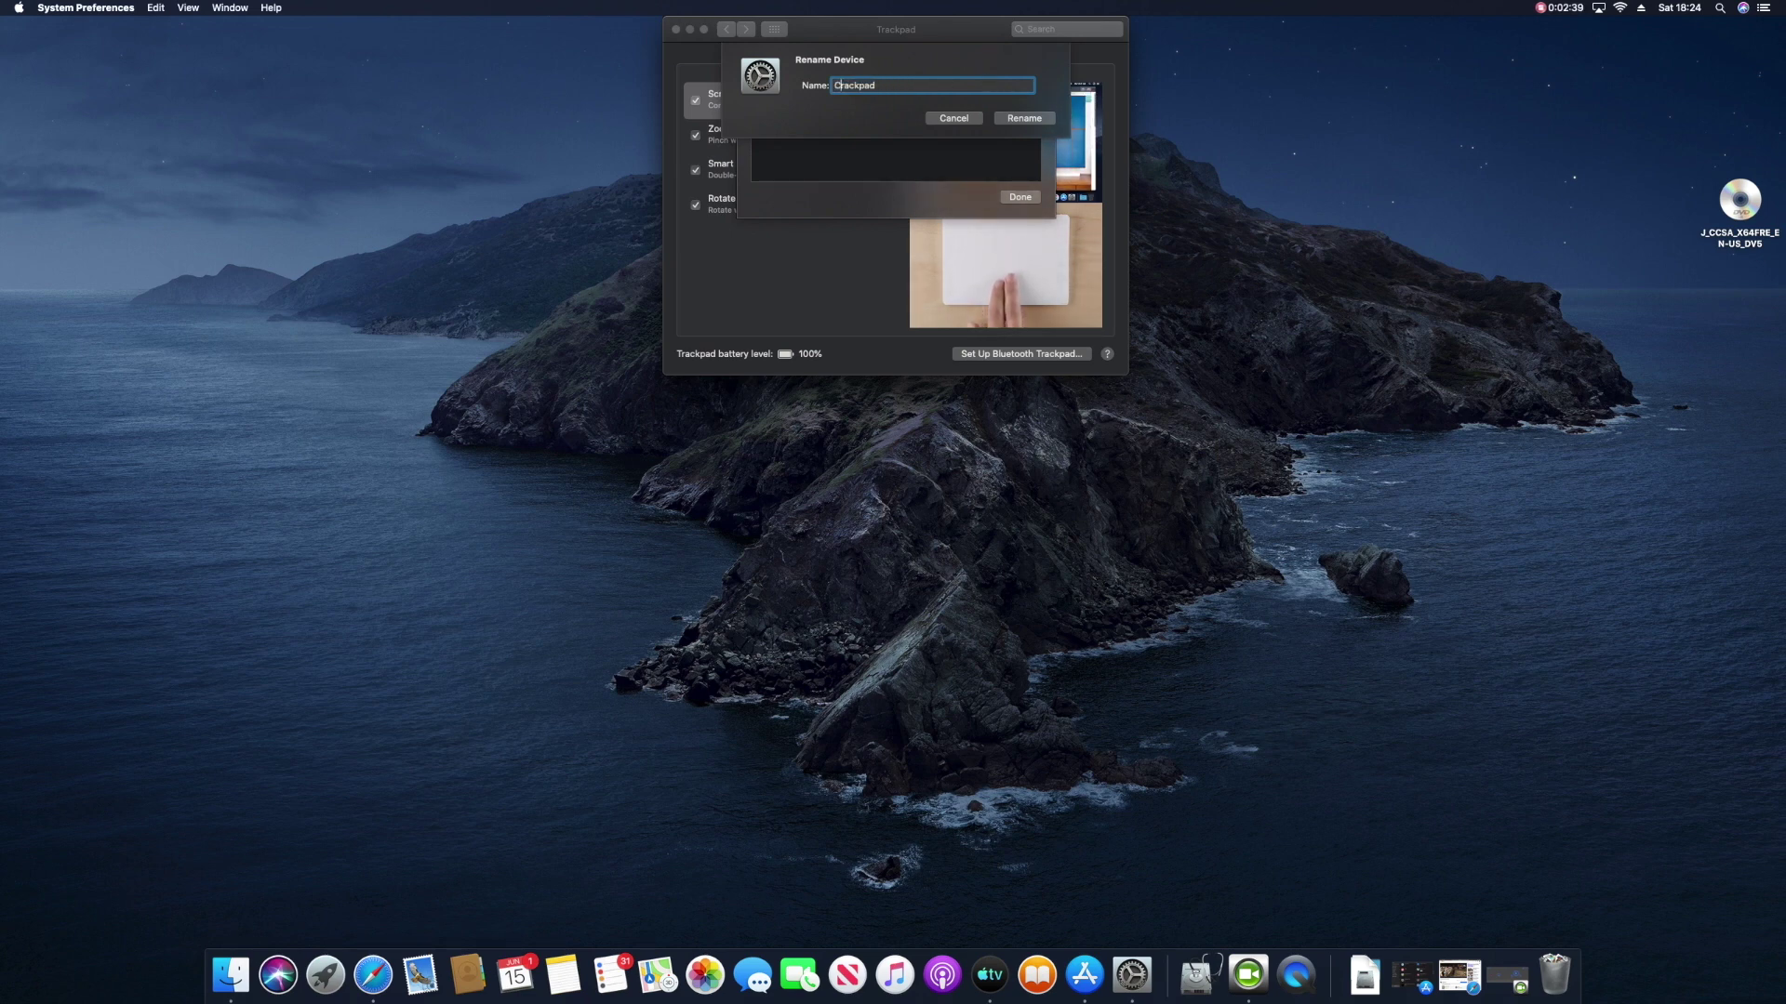
type("ool")
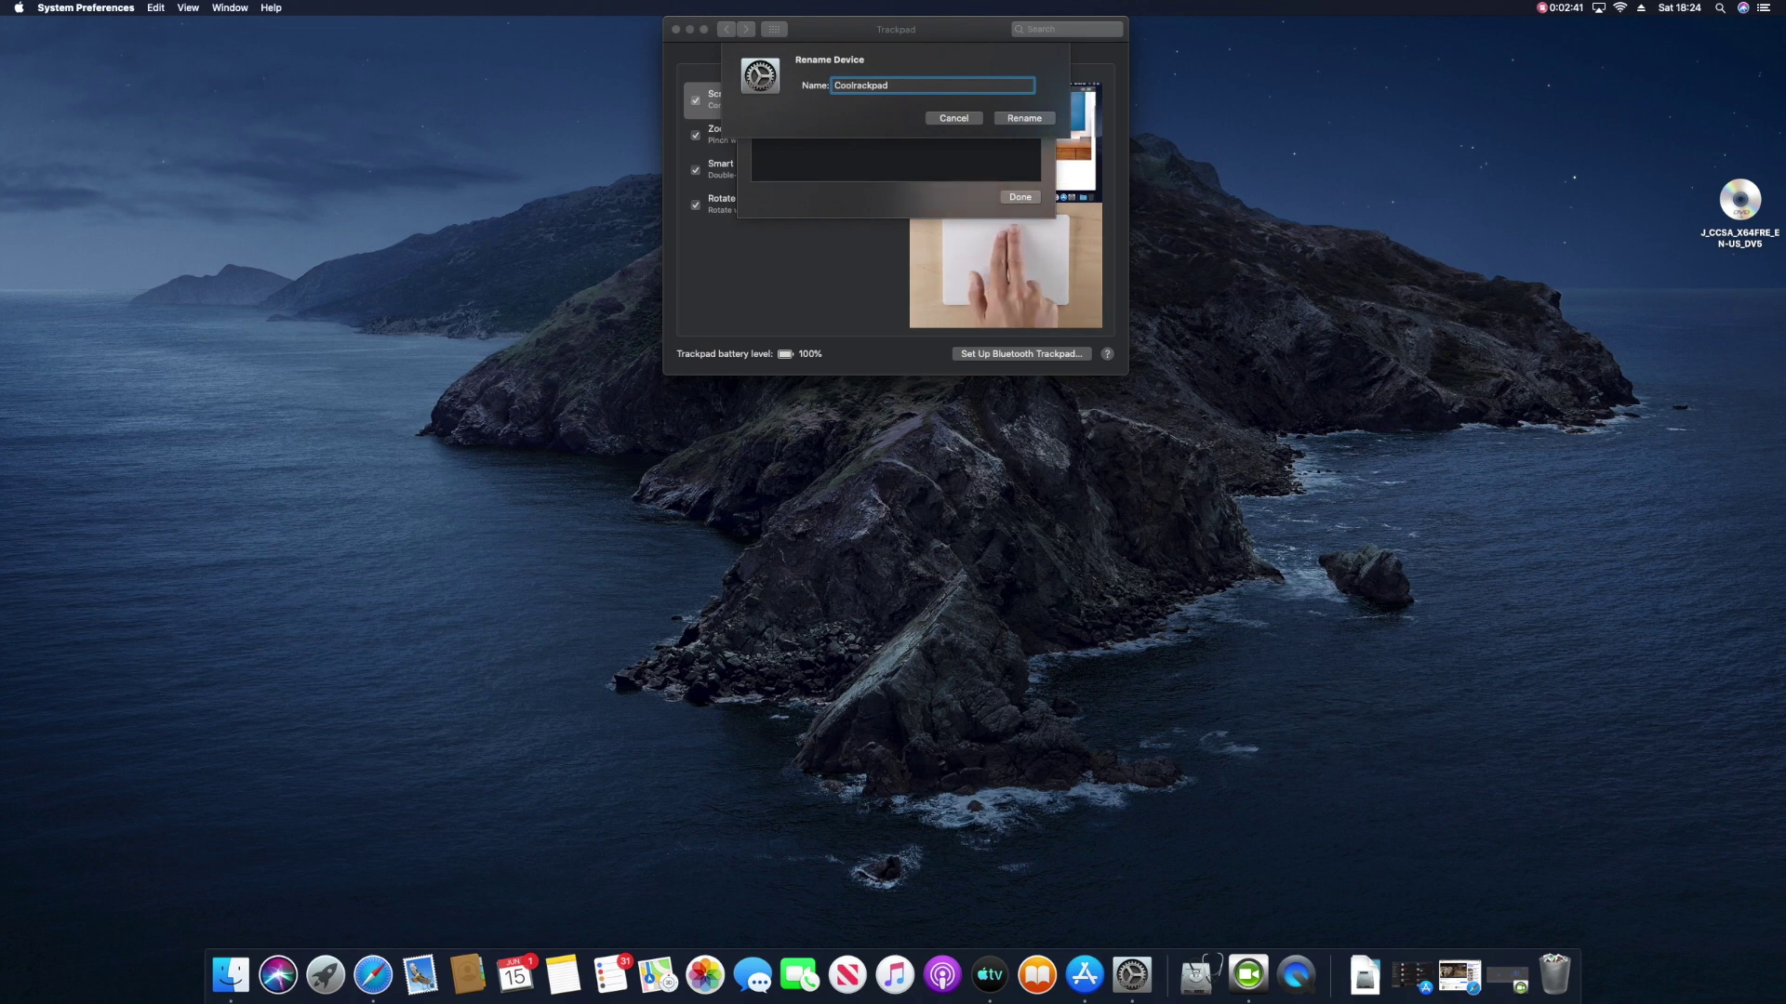
type(" T")
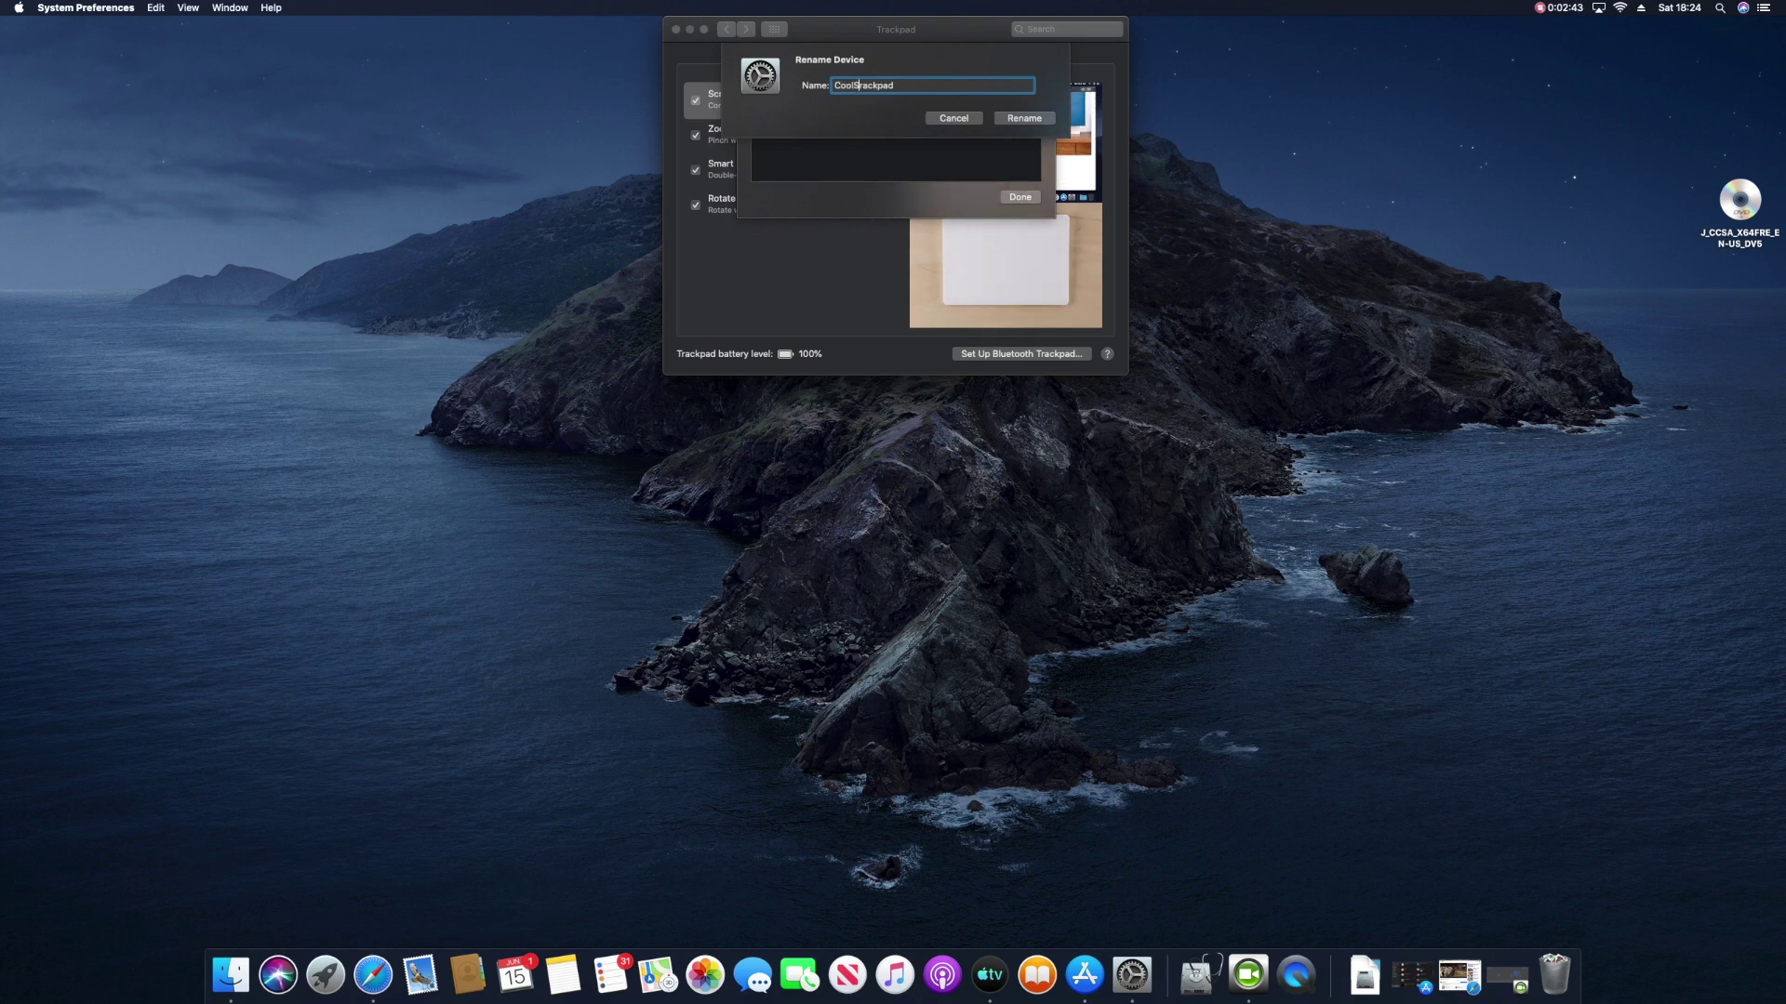
type("ory")
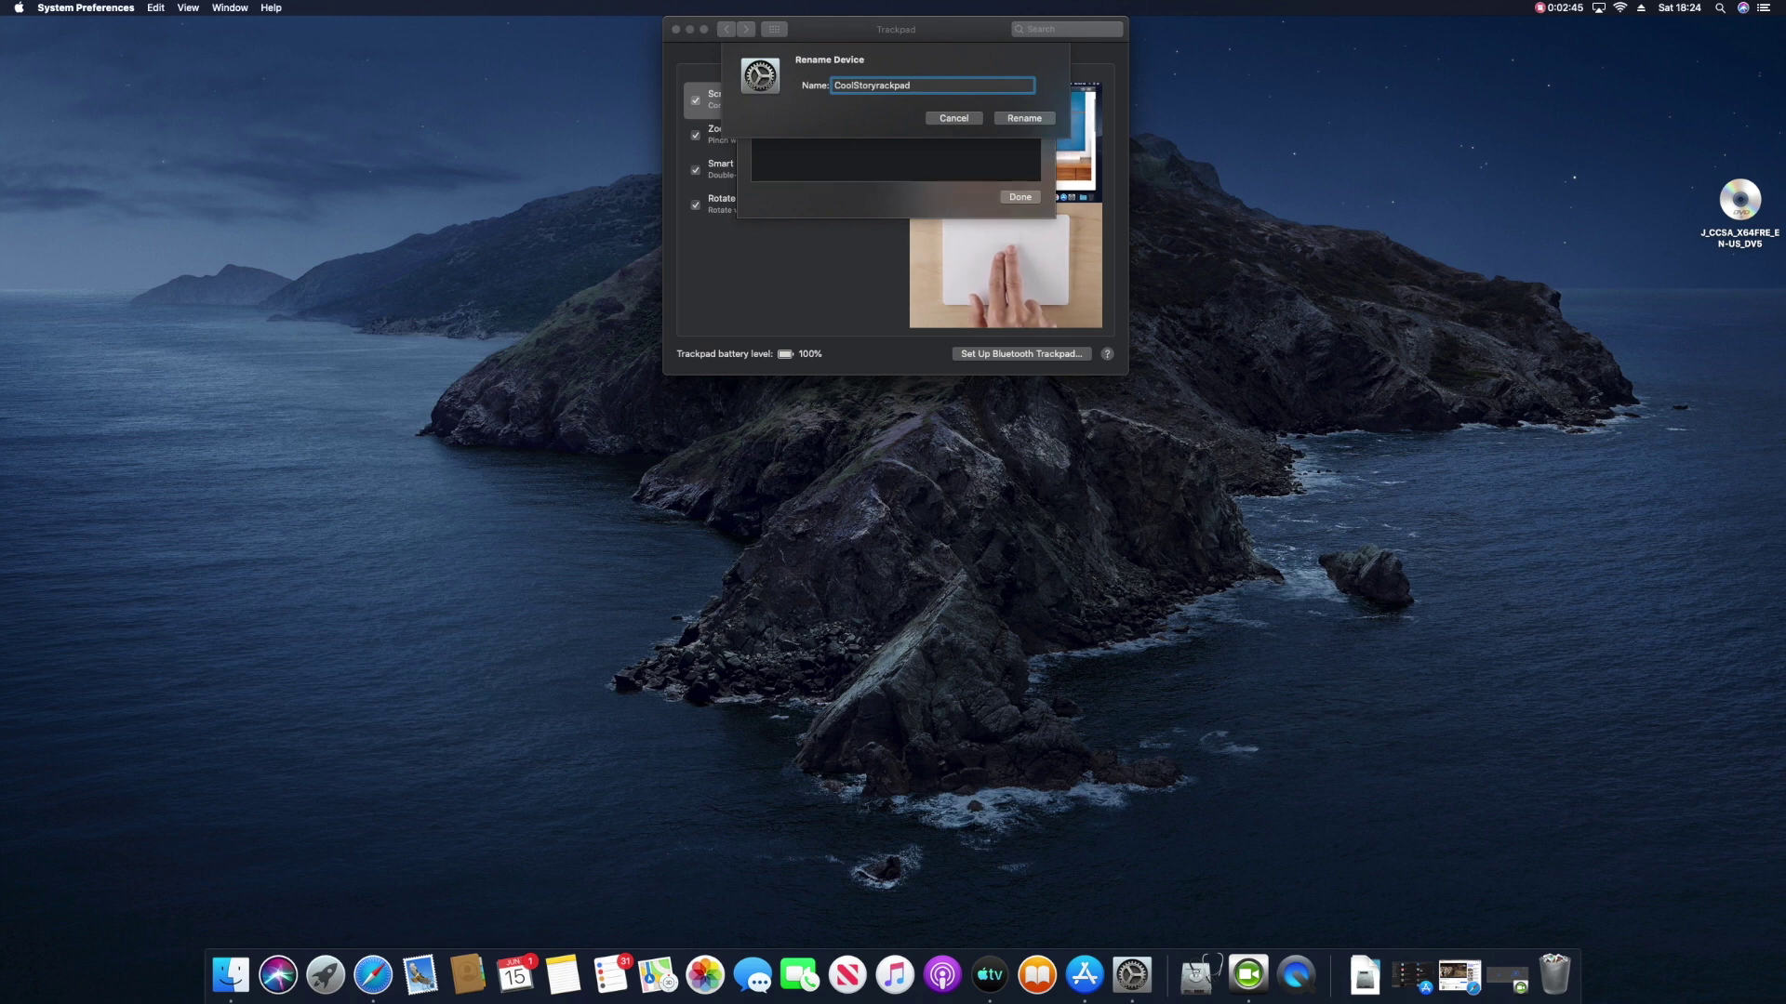
type("Bro")
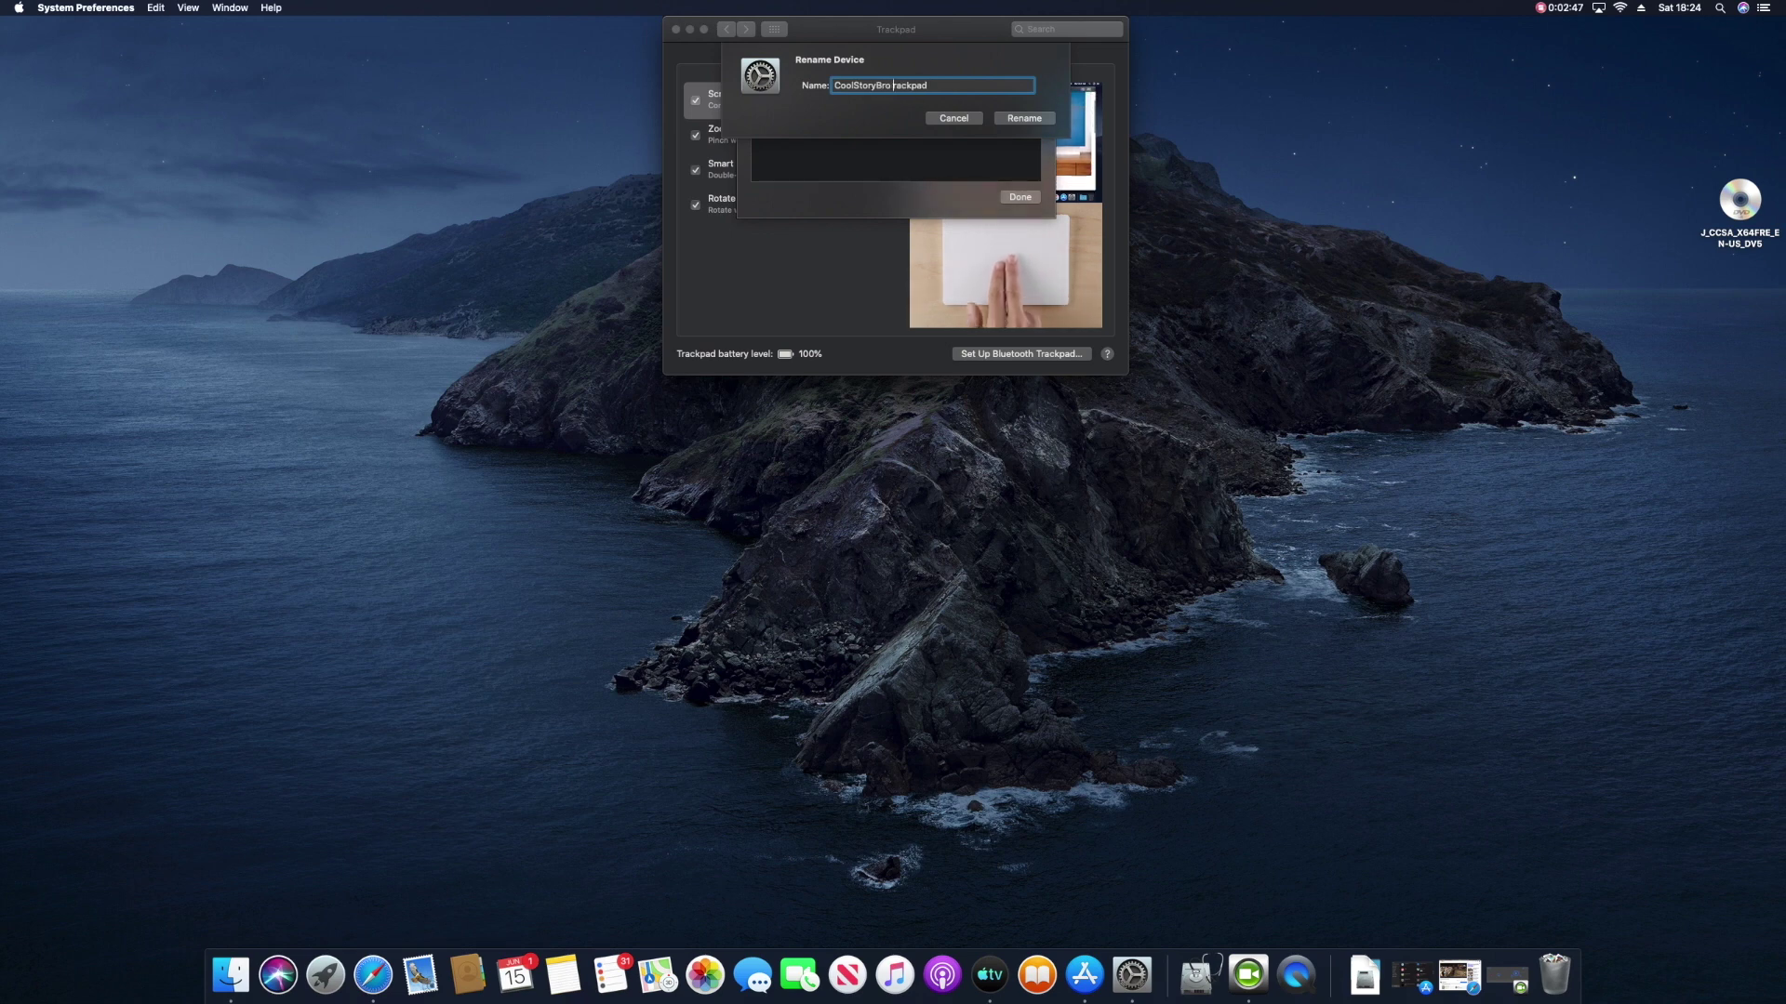
type(" T")
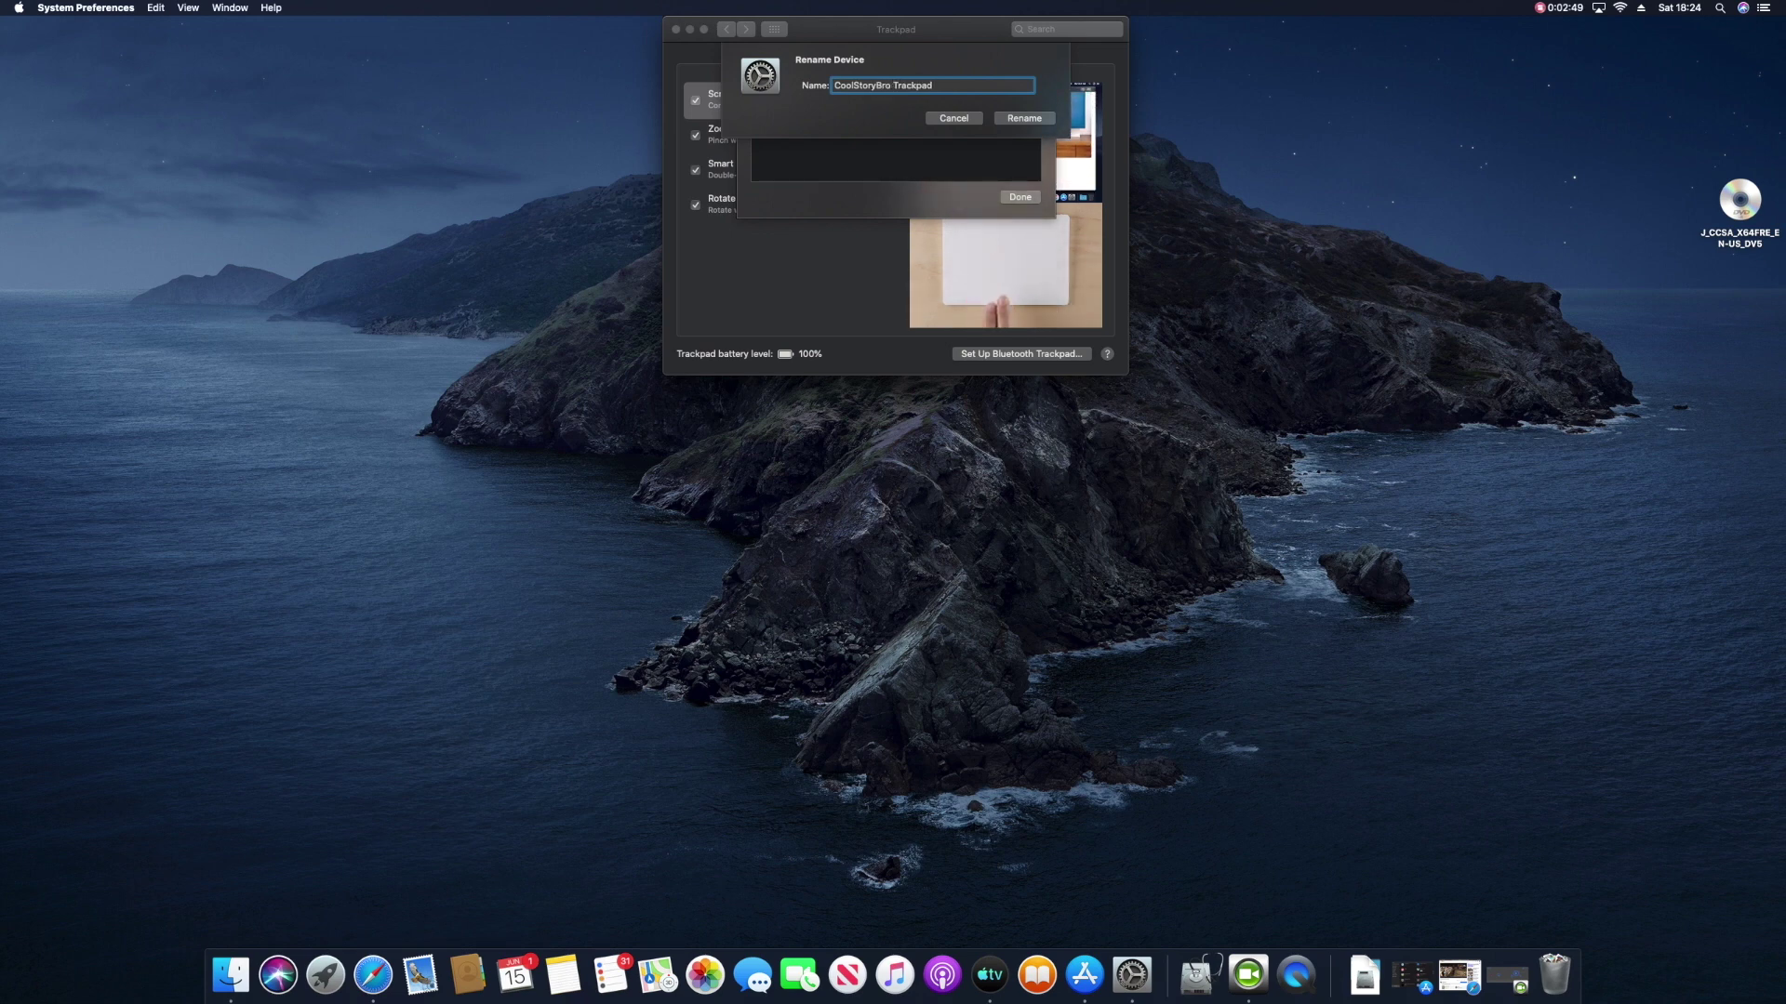
left_click(1022, 118)
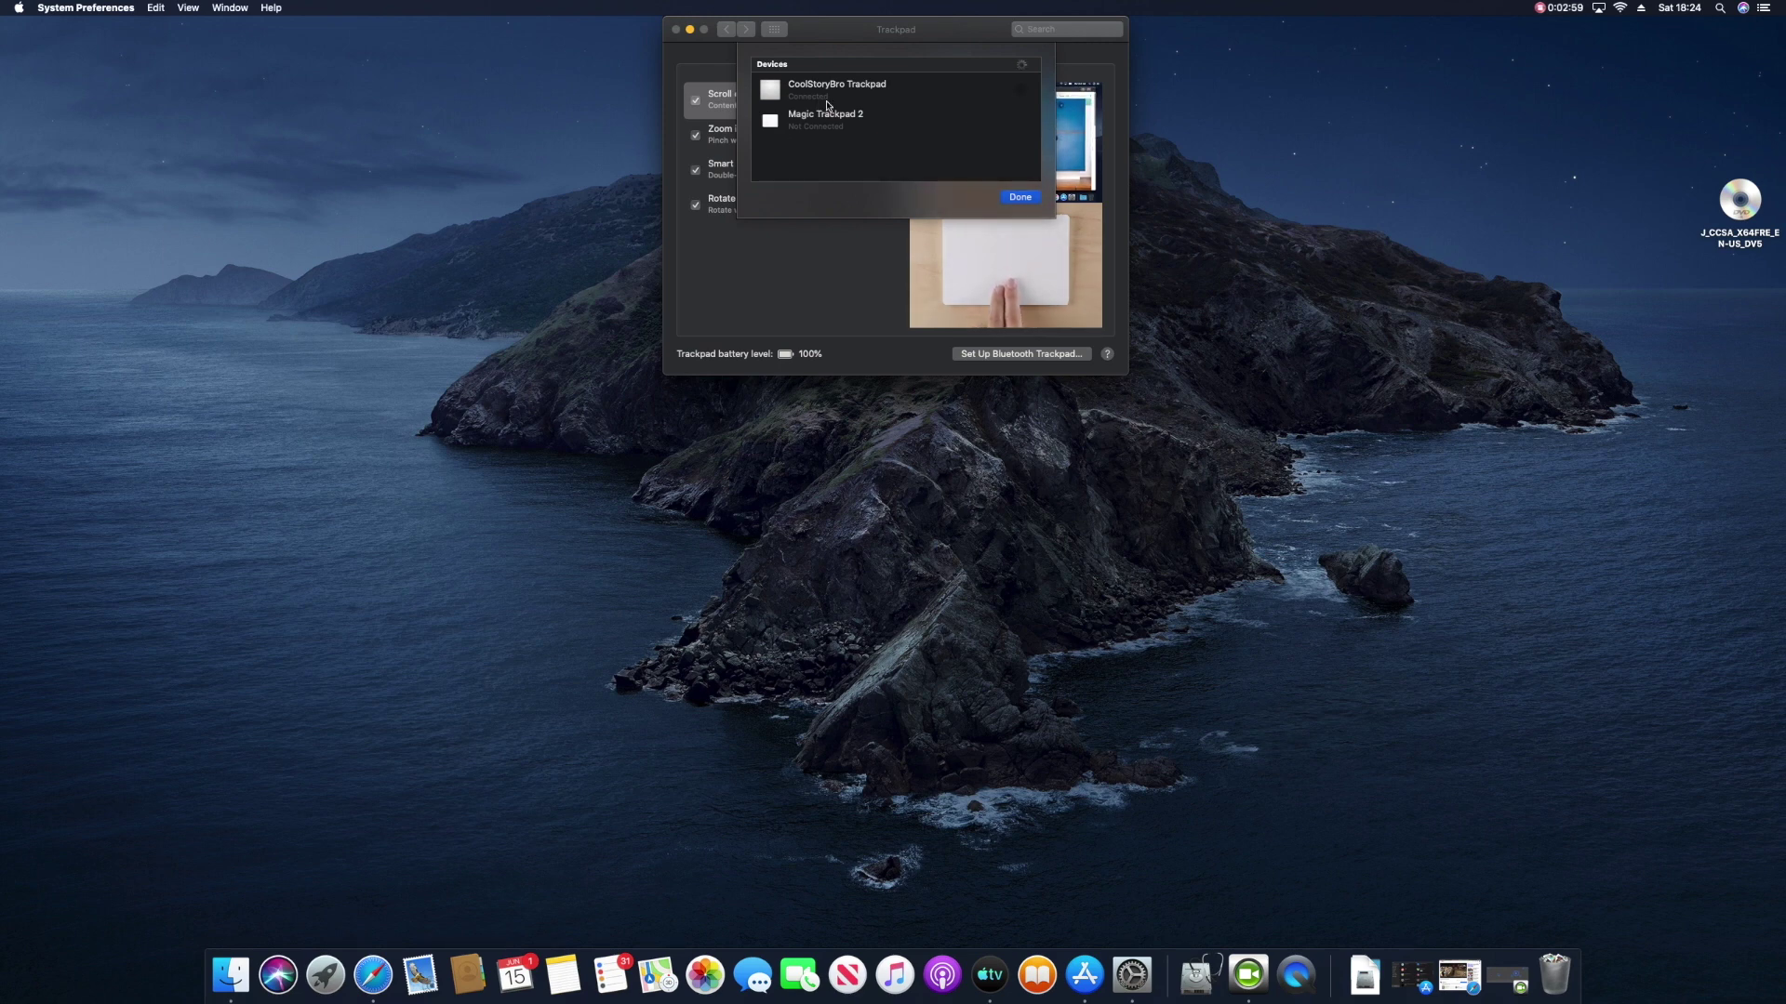
left_click(827, 89)
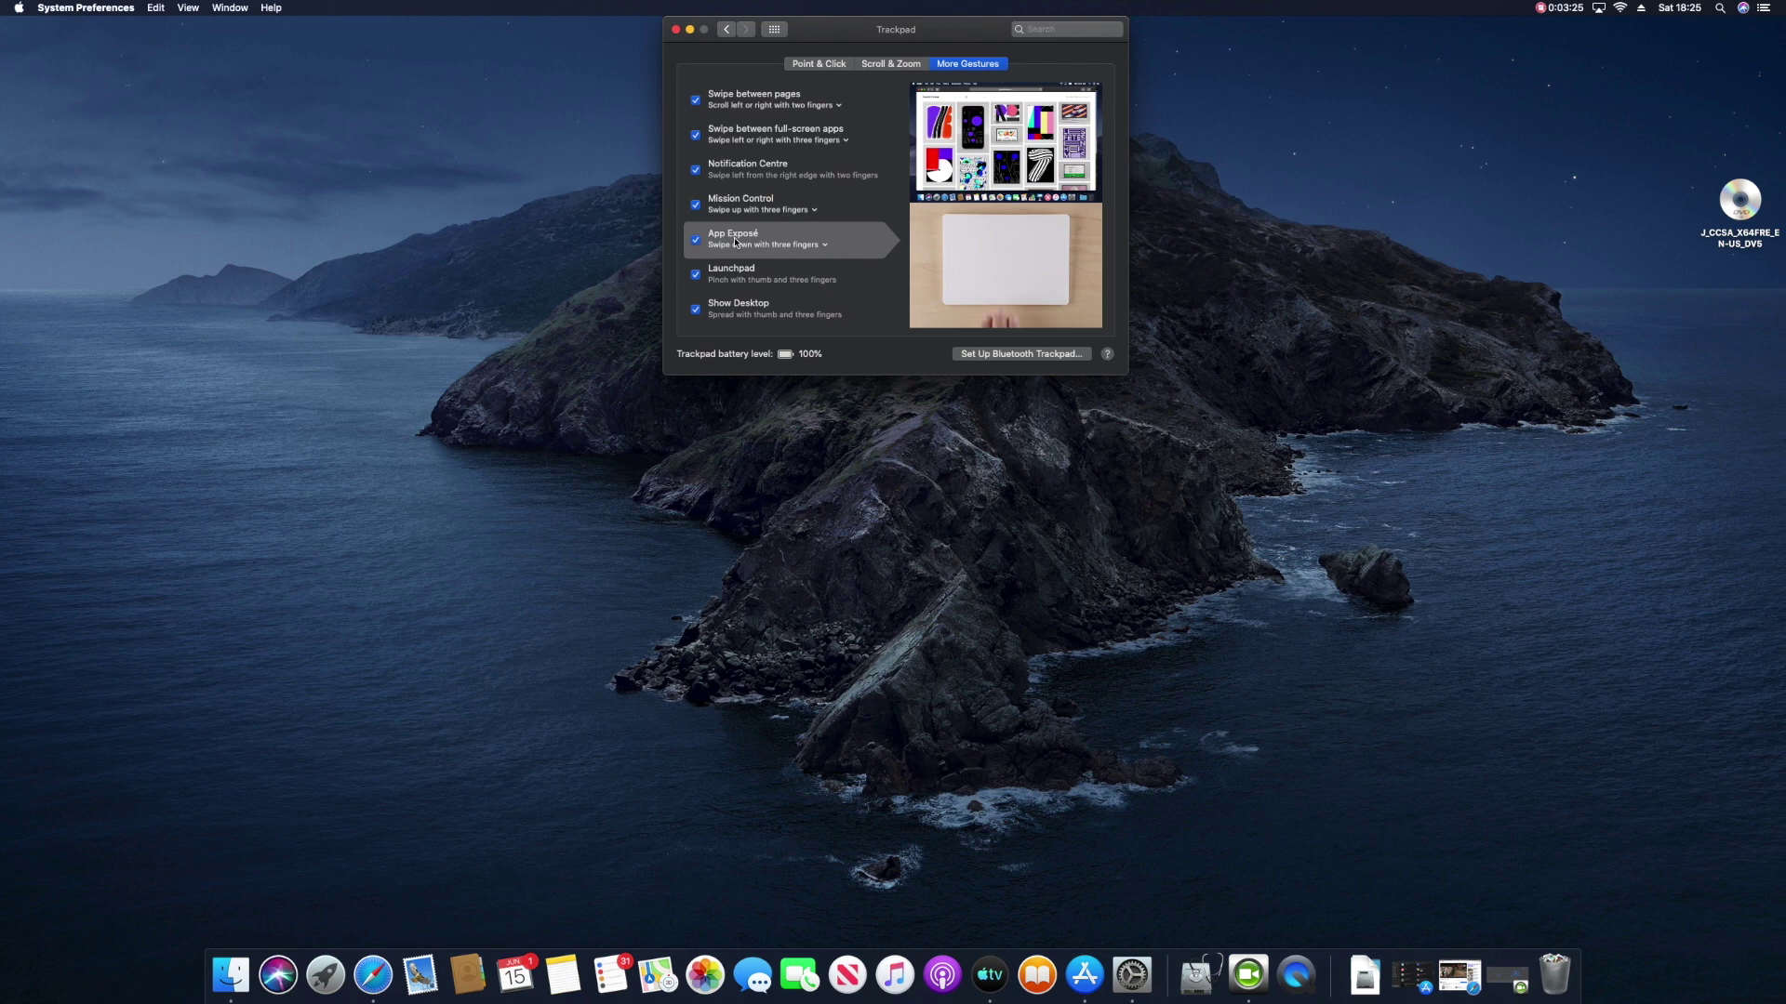
Step: Show the Point & Click settings, with tracking speed at Fast and all options enabled
left_click(822, 65)
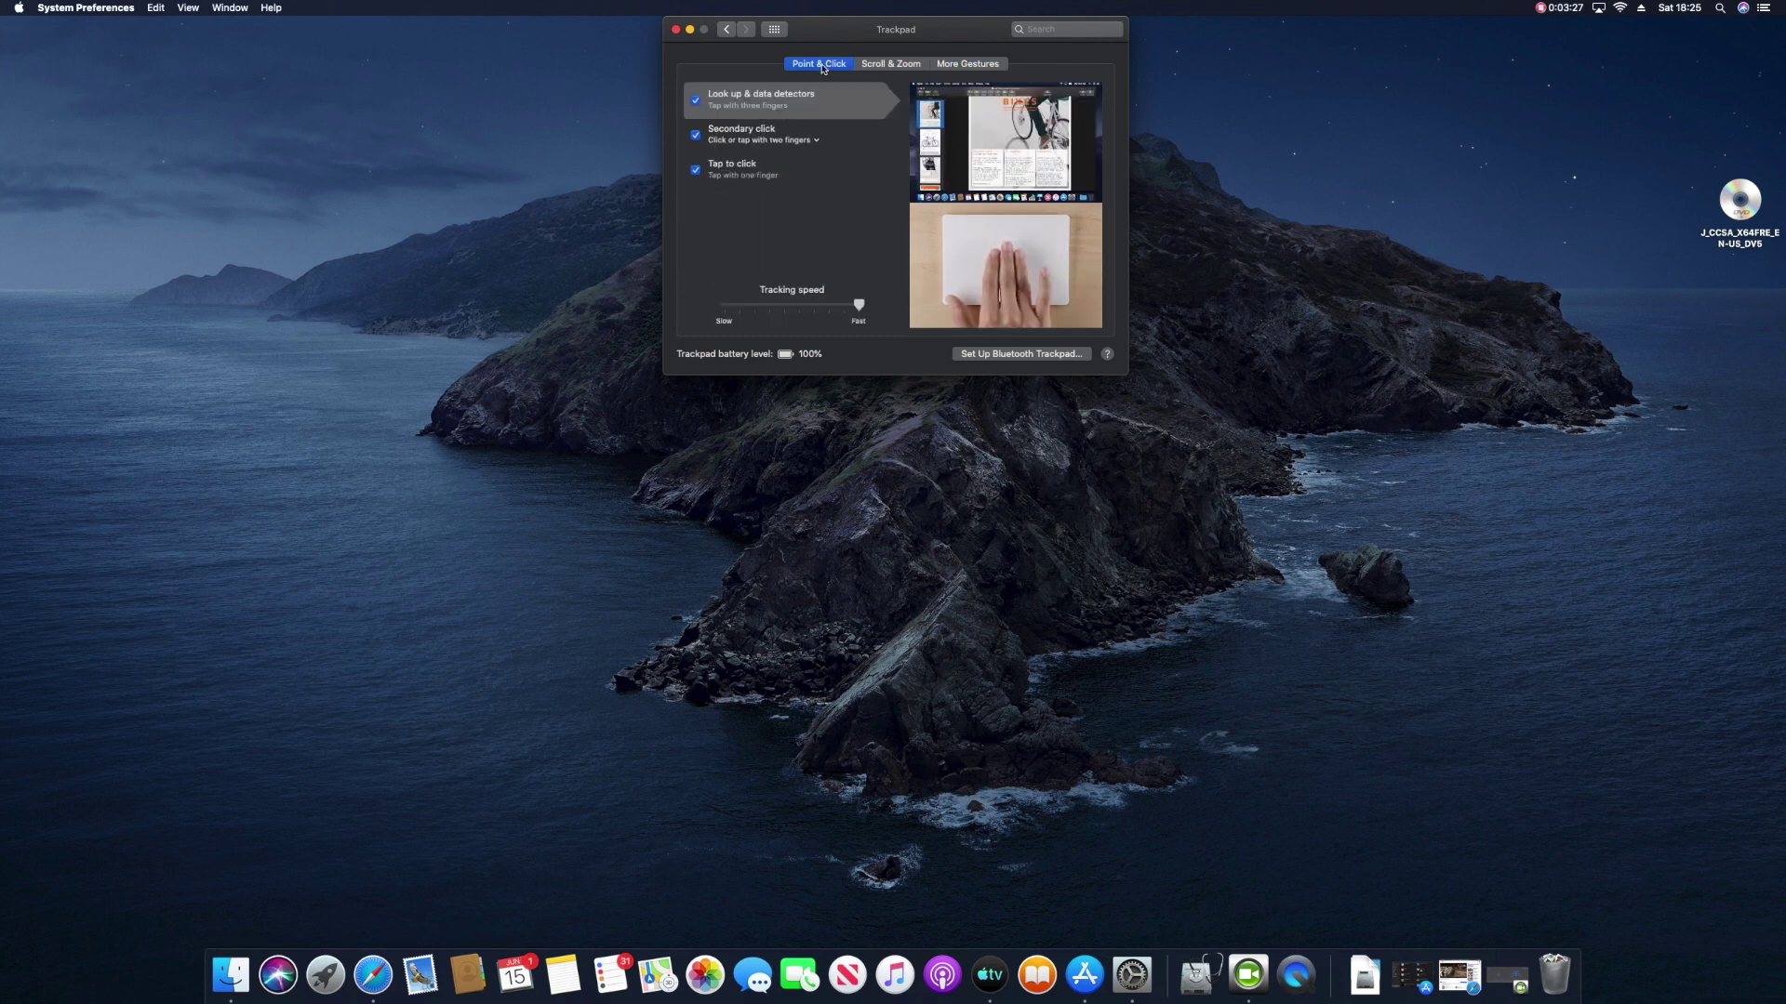